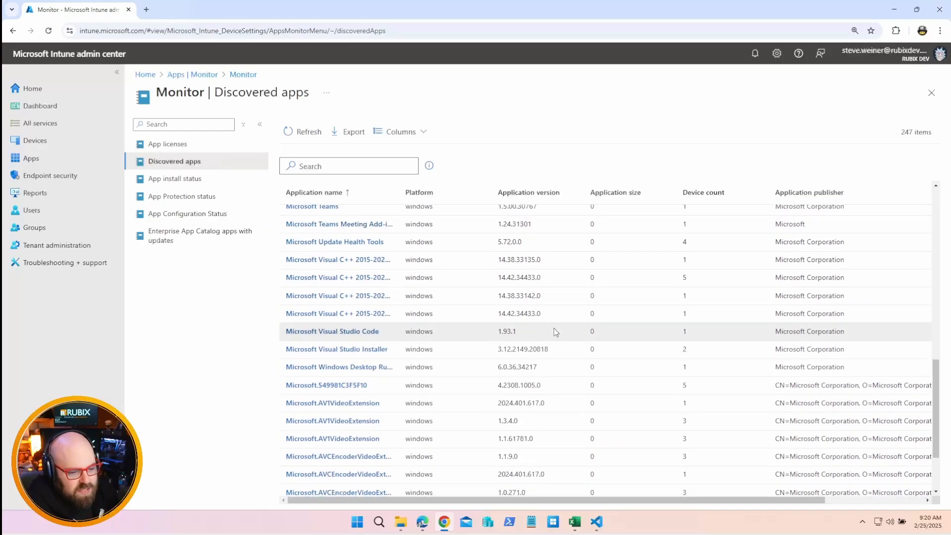
Look through the Discovered apps report for the Microsoft applications and versions found on devices
scroll(555, 328, down, 6)
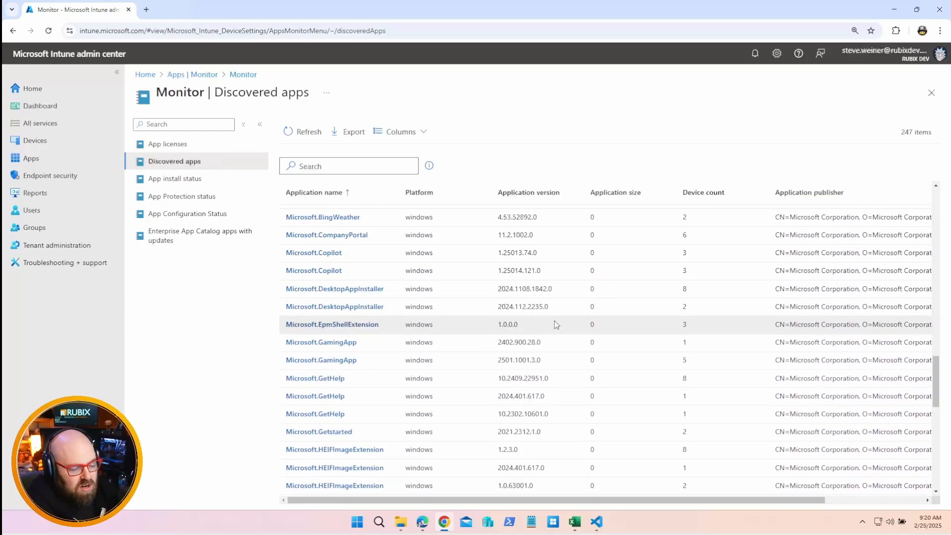
scroll(558, 322, down, 5)
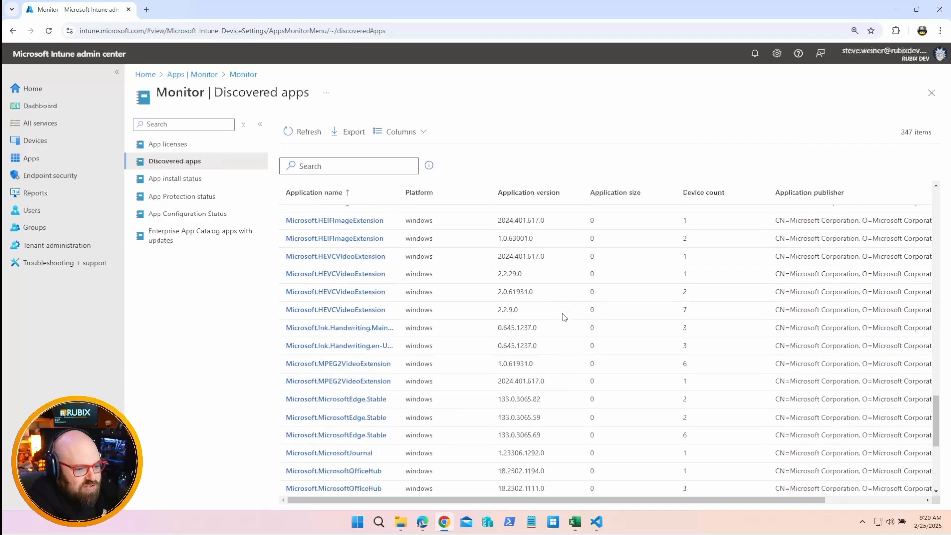
scroll(562, 316, down, 5)
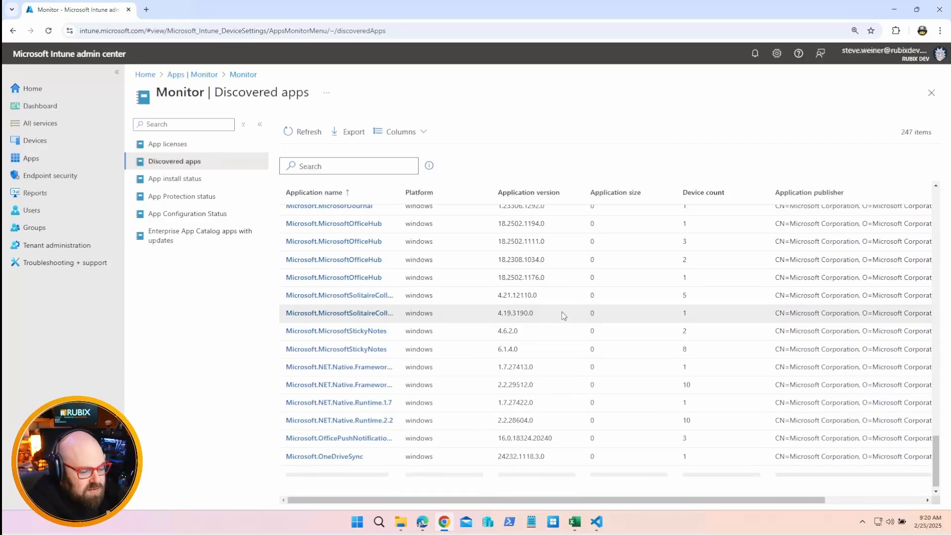
scroll(561, 312, down, 7)
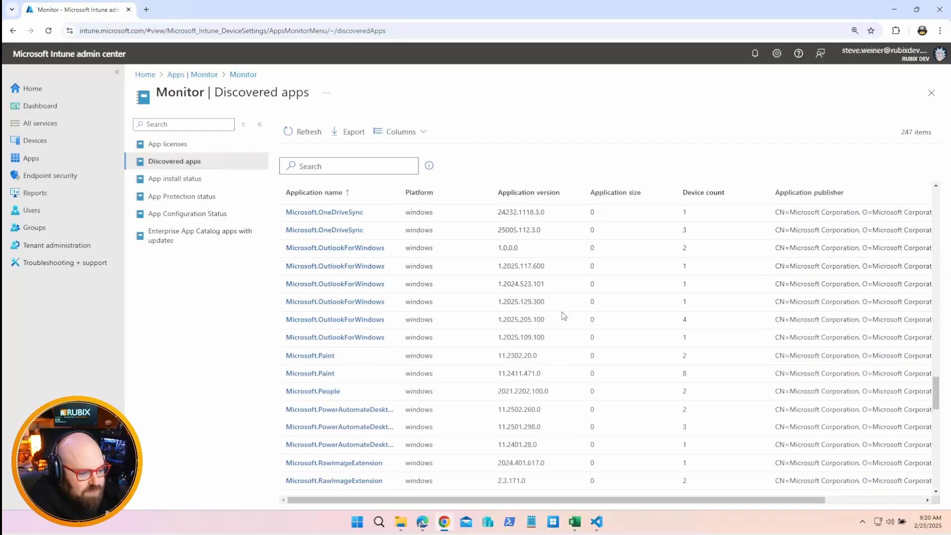
scroll(559, 313, up, 17)
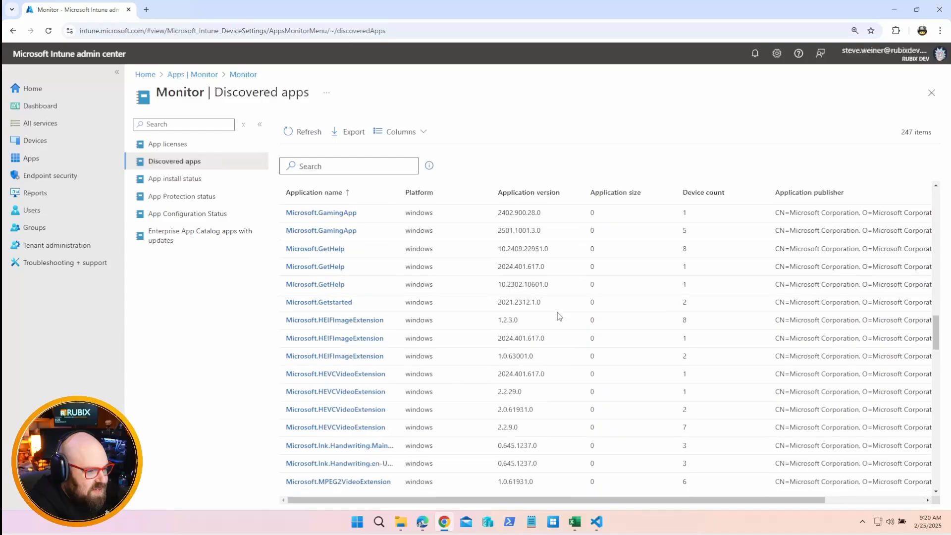
Review the App install status report, the Enterprise App Catalog apps with updates report and the Windows apps list
click(163, 184)
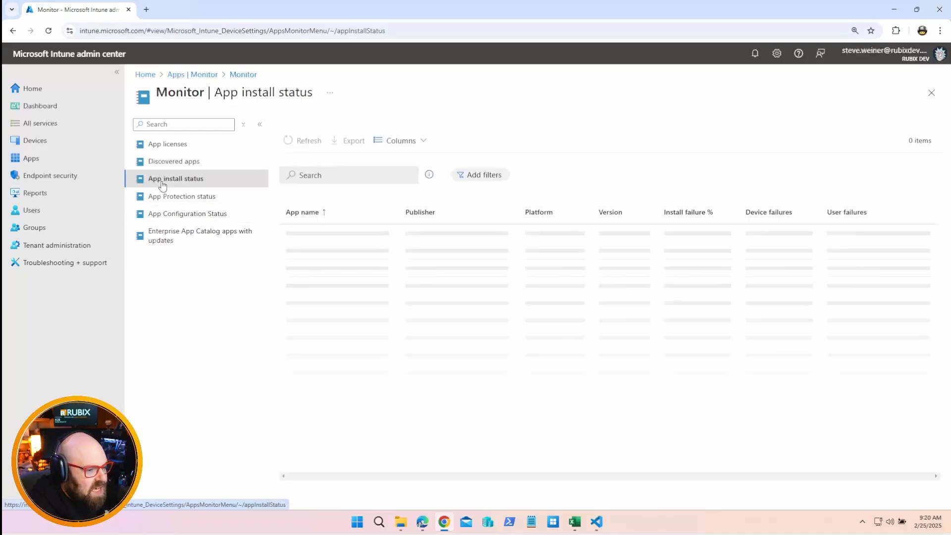
click(172, 240)
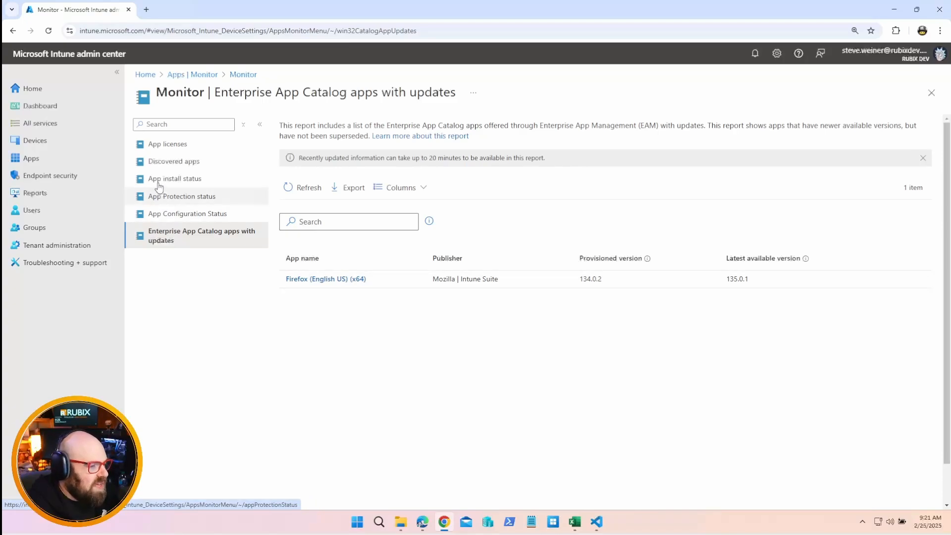
click(66, 157)
click(168, 214)
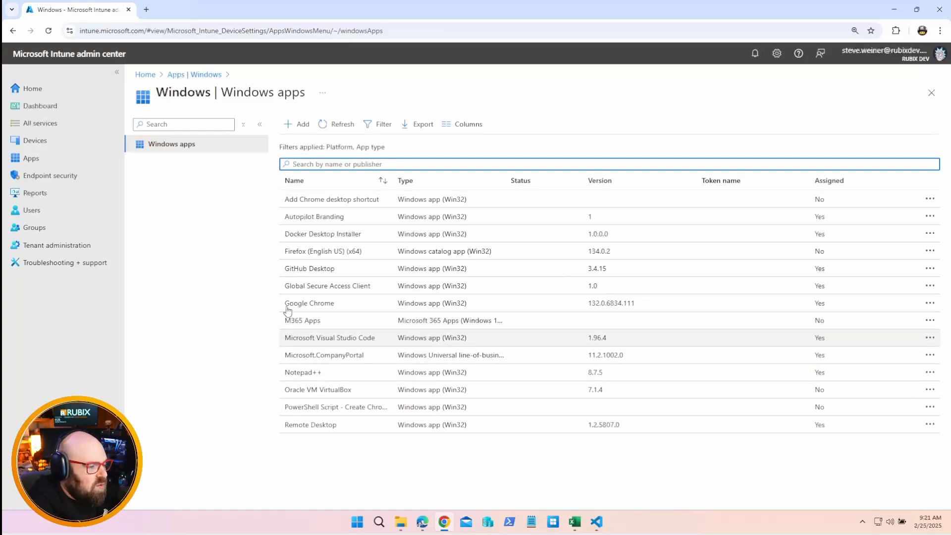
Open the Robopack web app at app.robopack.com in a new browser tab
click(146, 9)
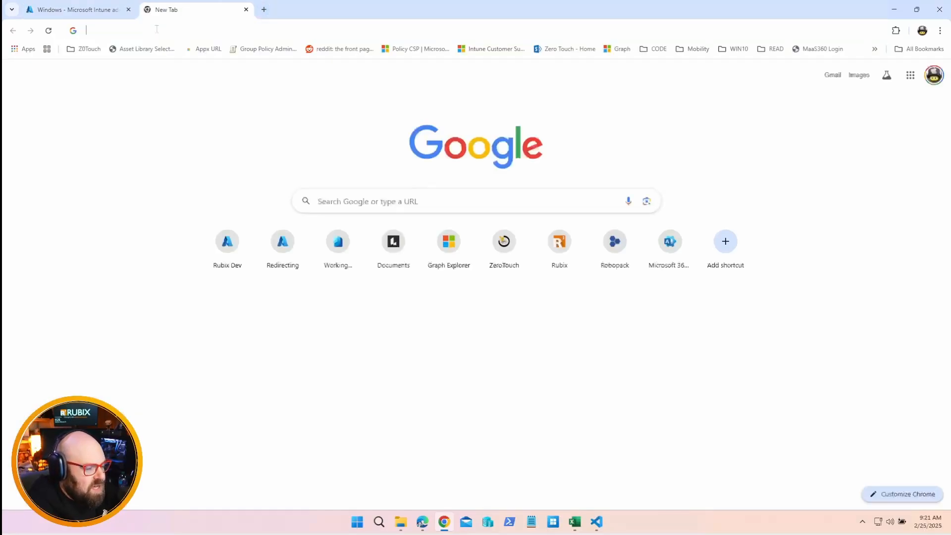
click(156, 29)
text(app)
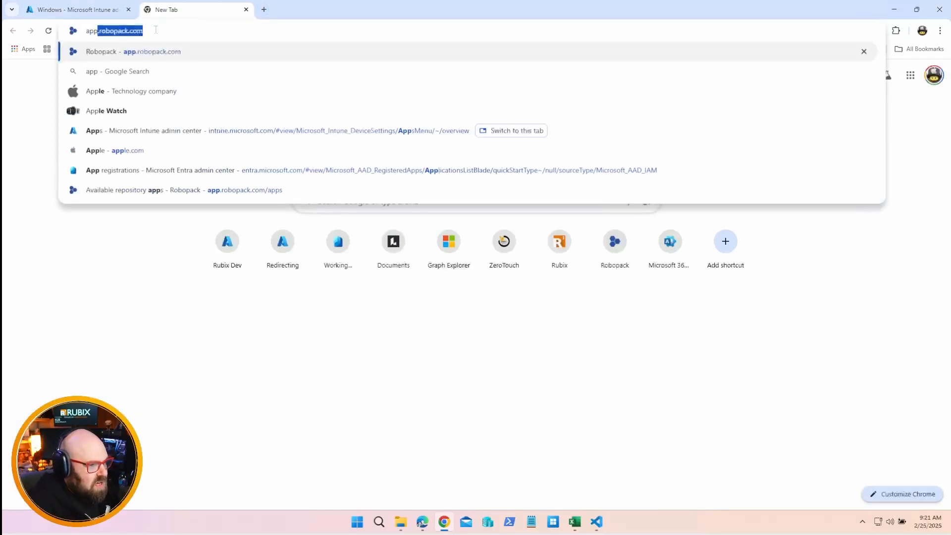
key(Return)
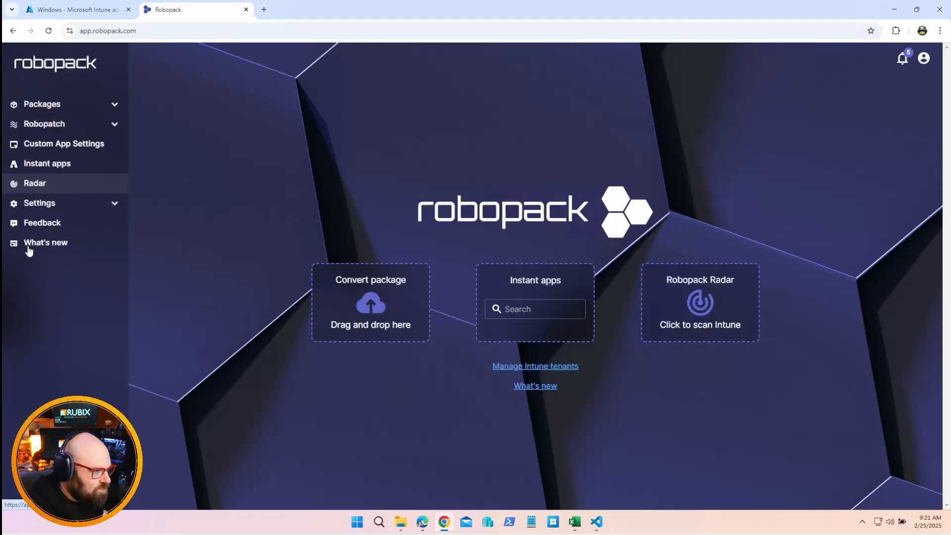
Scan the Rubix Dev / rubixdev.com Intune tenant with Robopack Radar
click(60, 186)
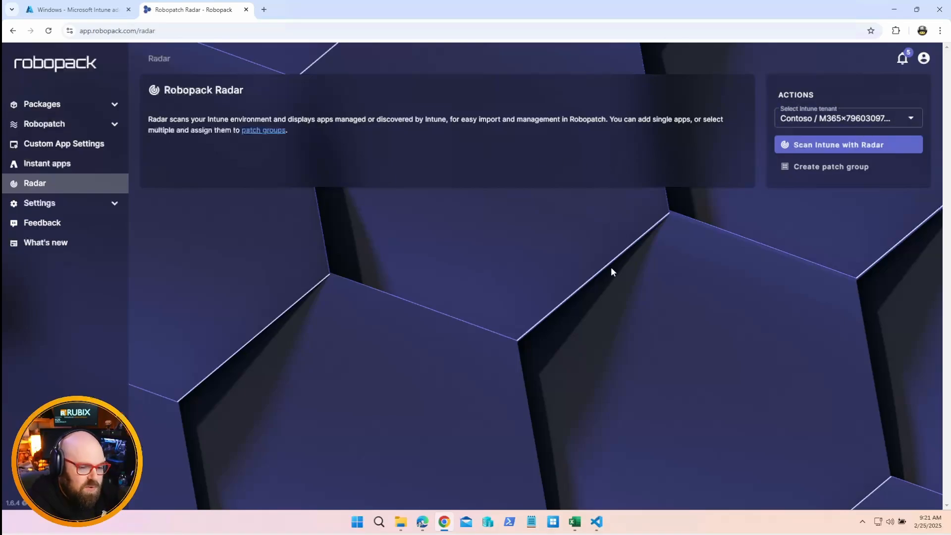
click(832, 121)
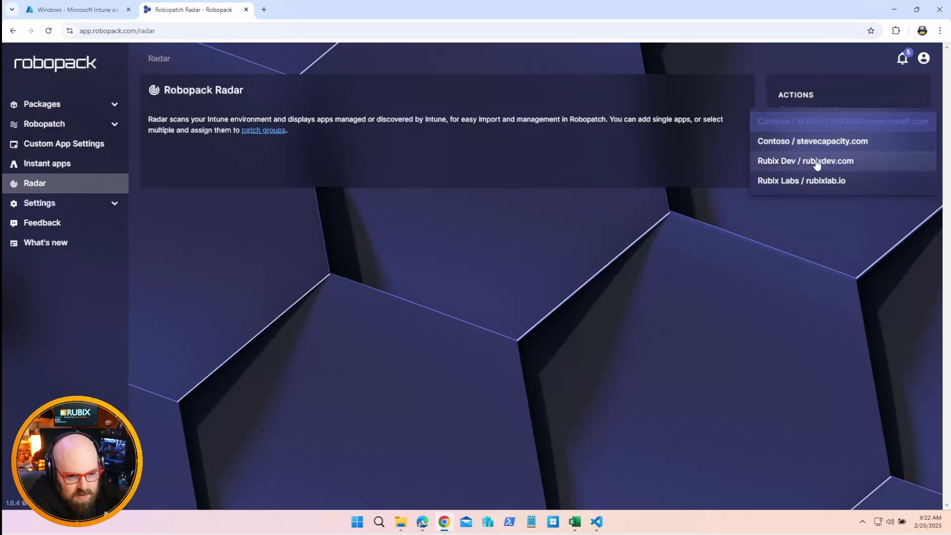
click(808, 166)
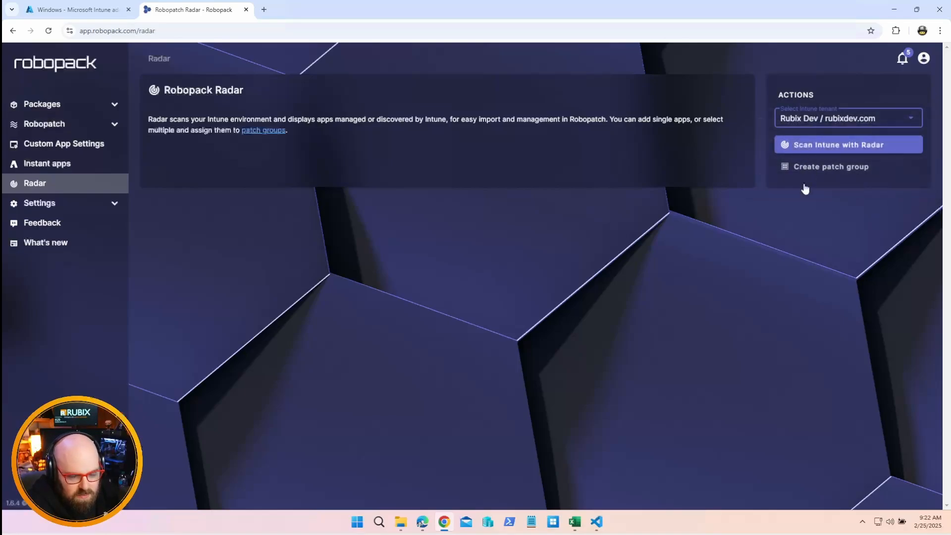
click(867, 148)
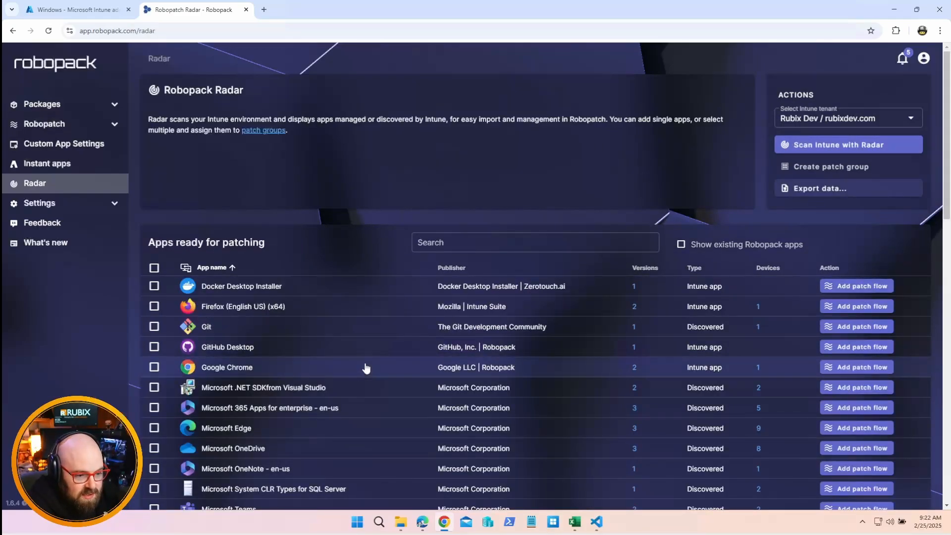
Examine the Radar scan's apps ready for patching and the apps found but not available for patching
scroll(366, 368, down, 6)
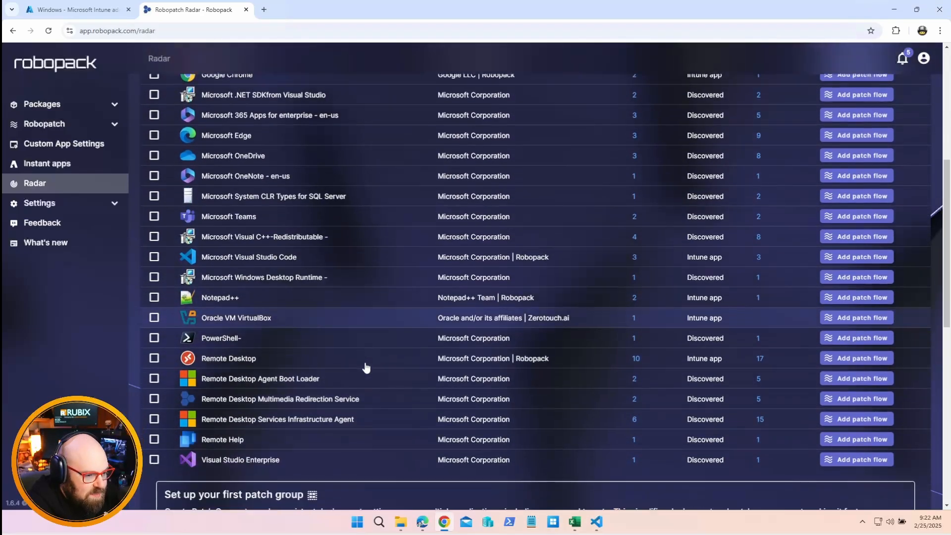
scroll(365, 368, down, 3)
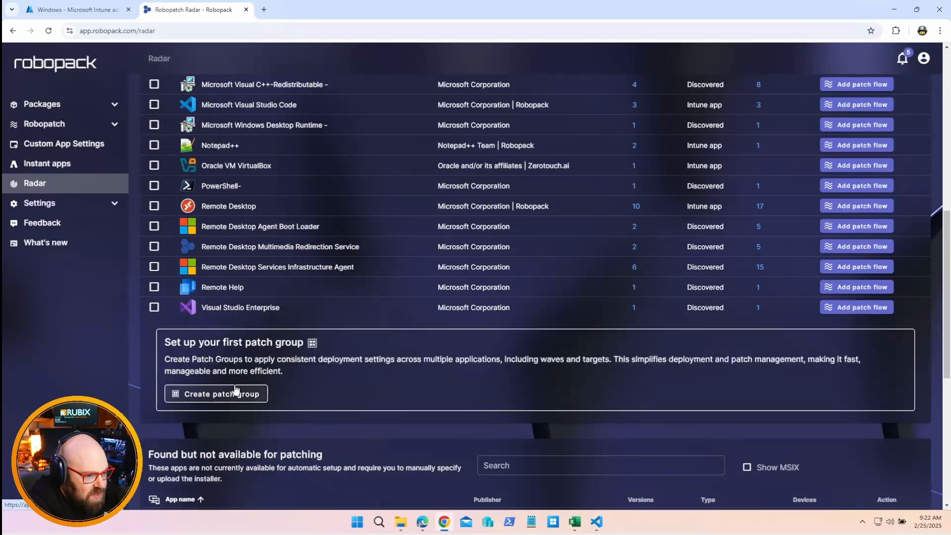
scroll(245, 392, up, 6)
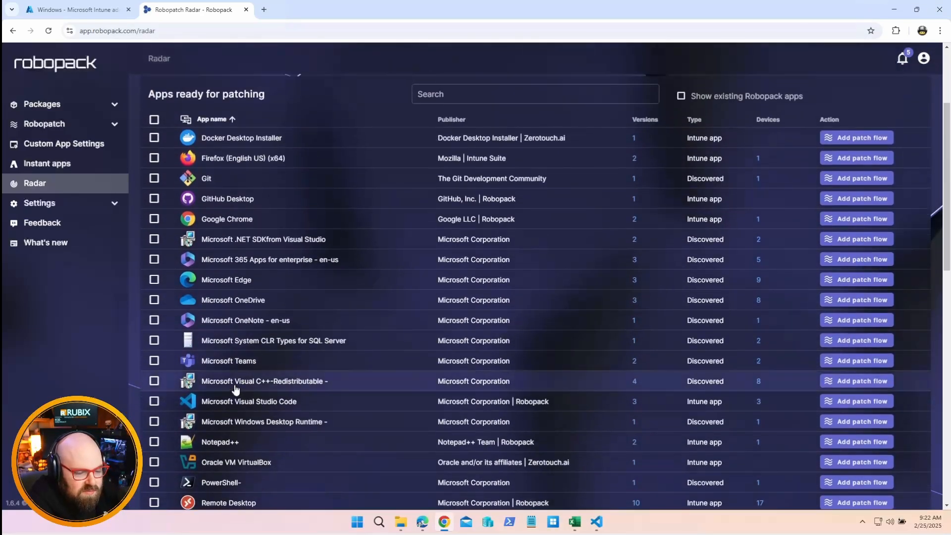
scroll(232, 389, up, 1)
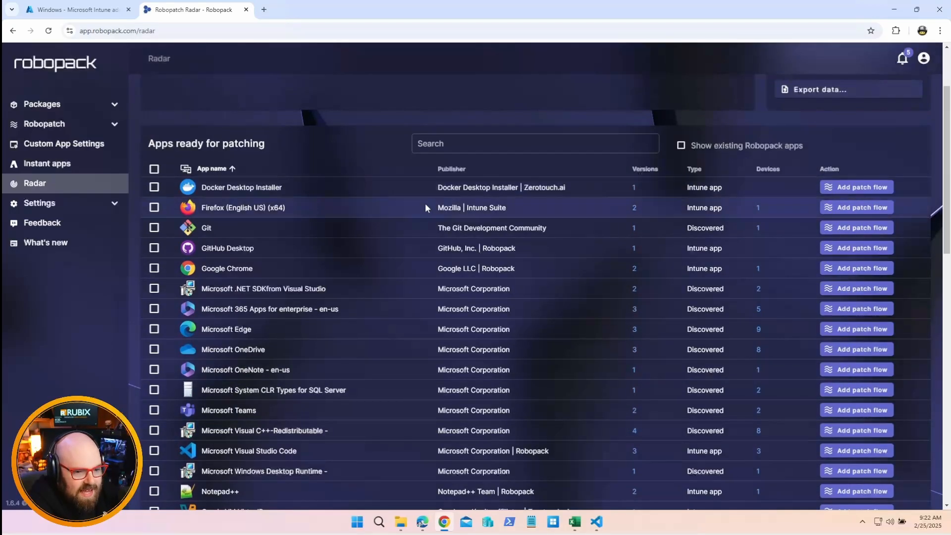
scroll(425, 203, down, 9)
scroll(435, 264, down, 5)
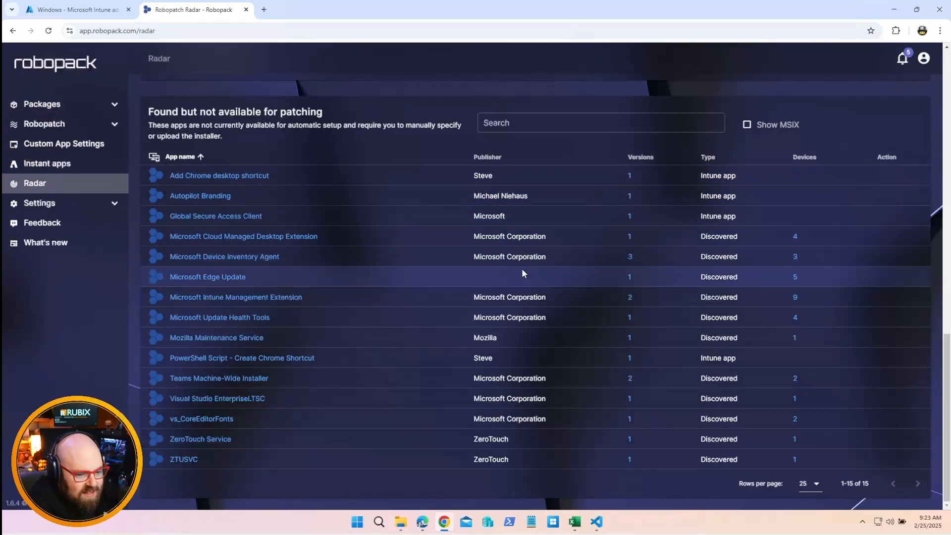
scroll(495, 301, up, 5)
scroll(498, 304, up, 2)
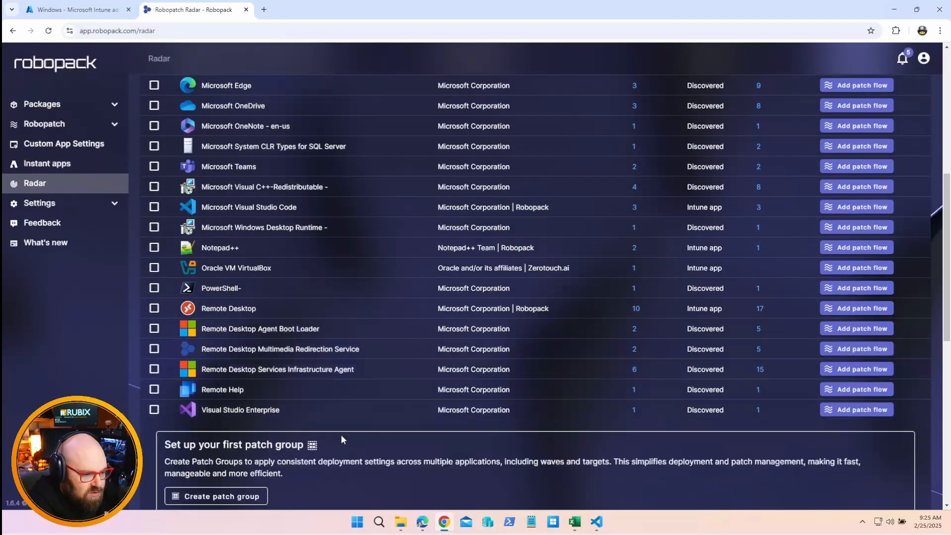
Create a patch flow for the discovered Visual Studio Enterprise app, keeping the suggested flow name and default options
click(872, 410)
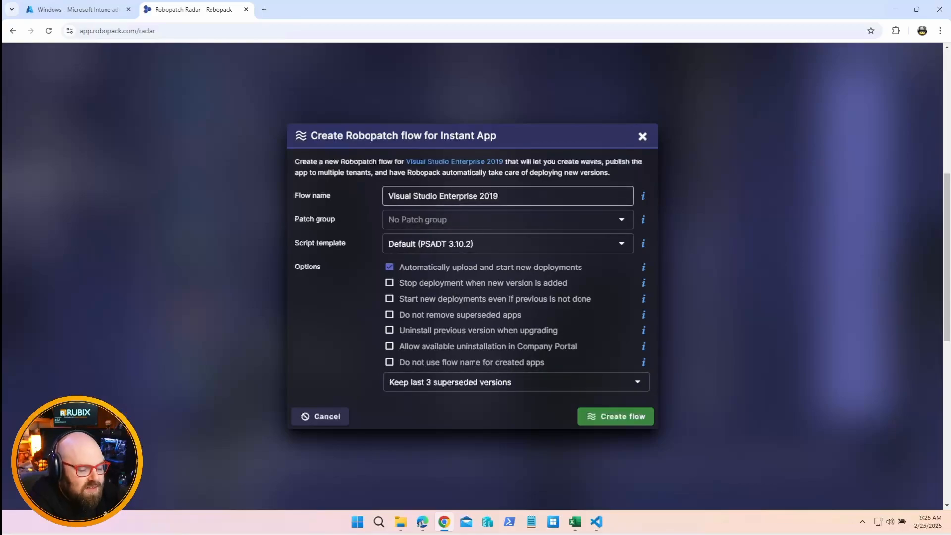
click(490, 195)
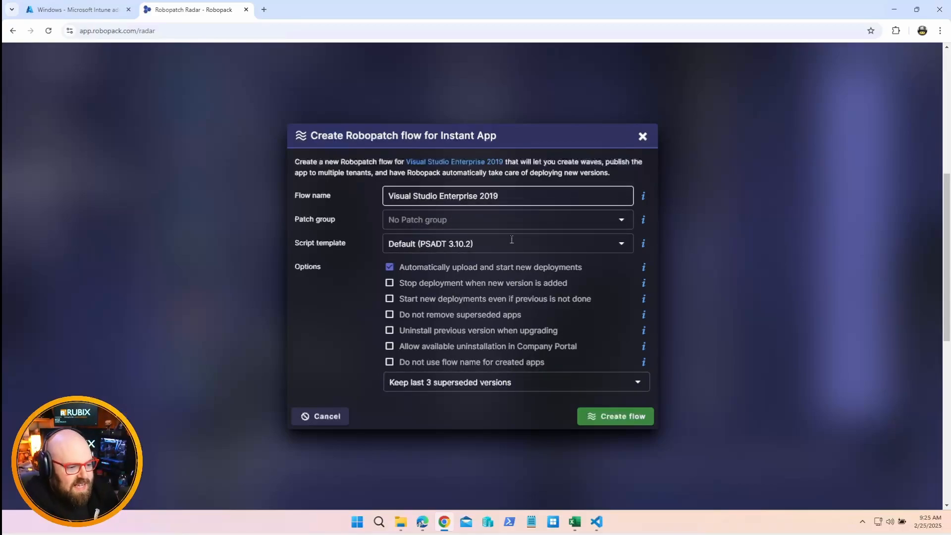
click(594, 416)
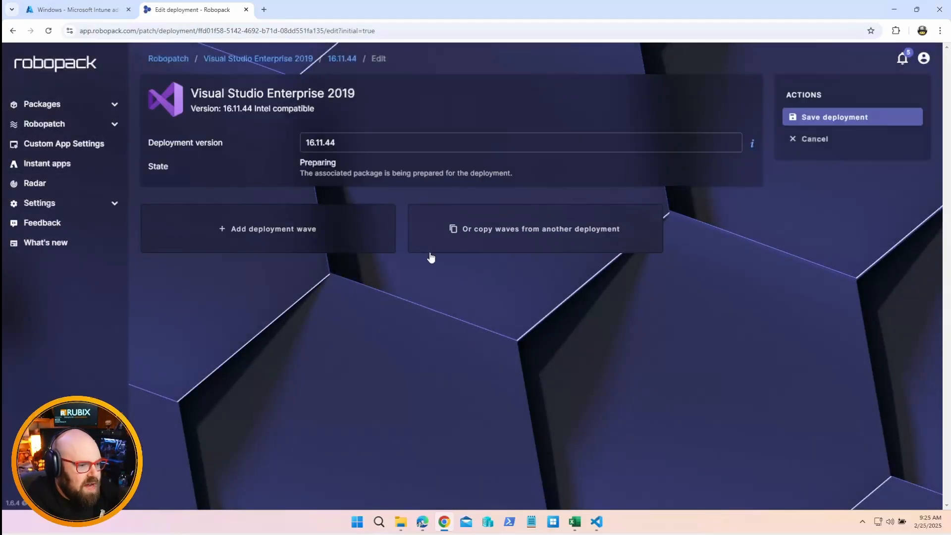
Add a first deployment wave and begin assigning it an existing group from the Rubix Dev / rubixdev.com tenant
click(260, 227)
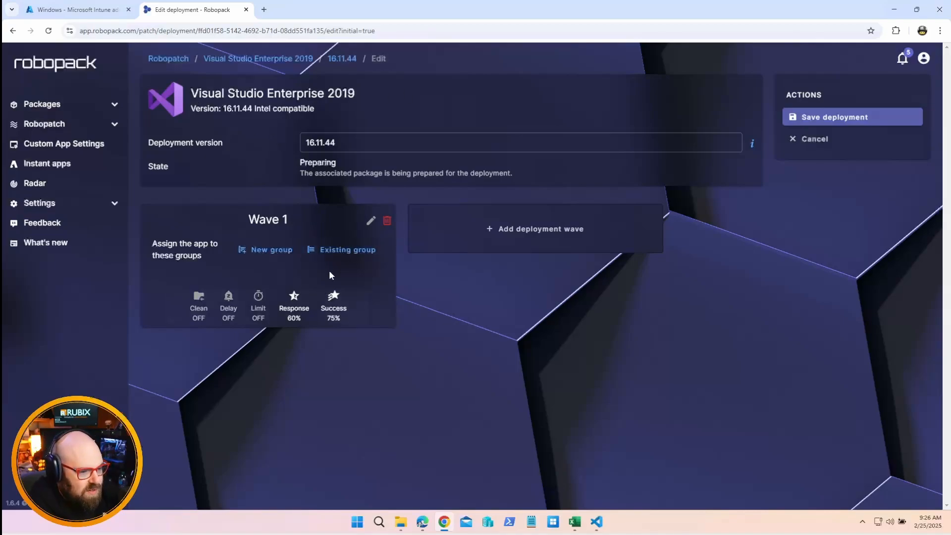
click(331, 251)
click(528, 140)
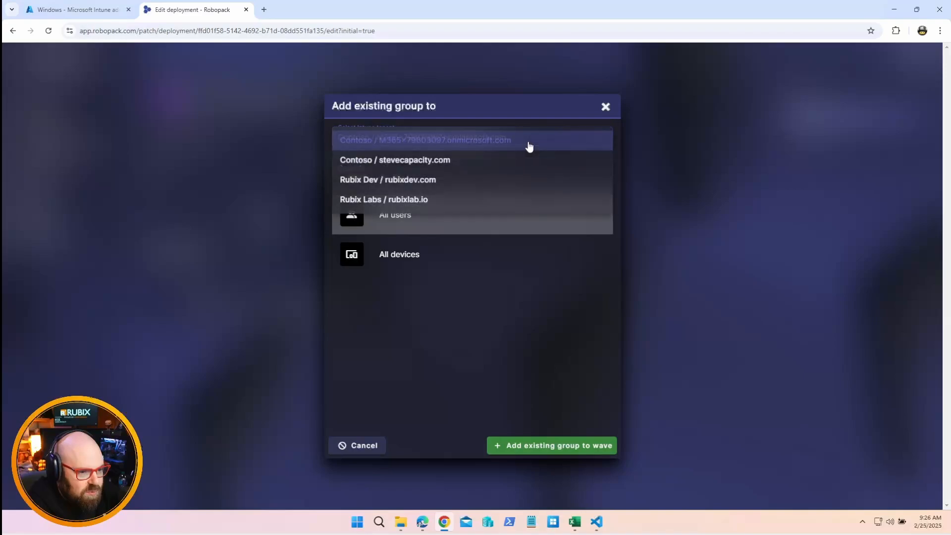
click(487, 183)
click(467, 169)
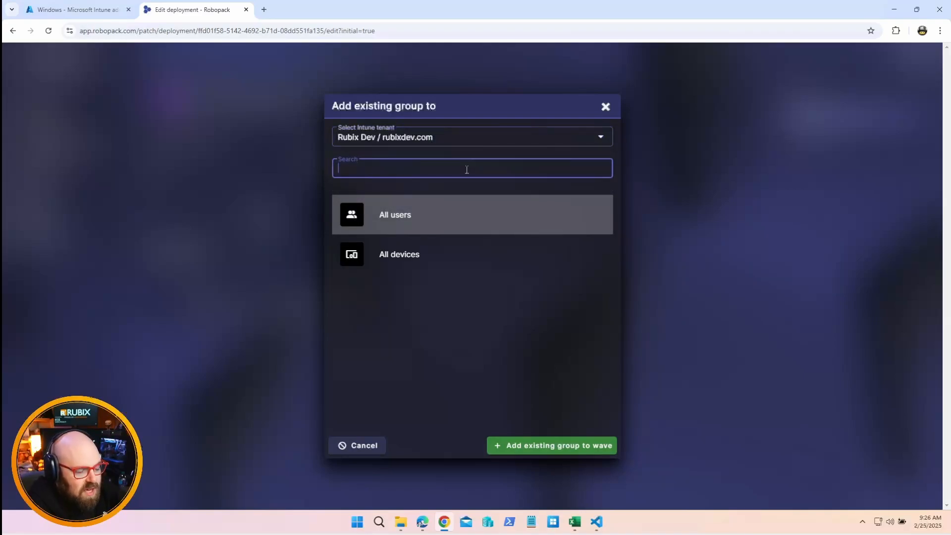
text(WIN)
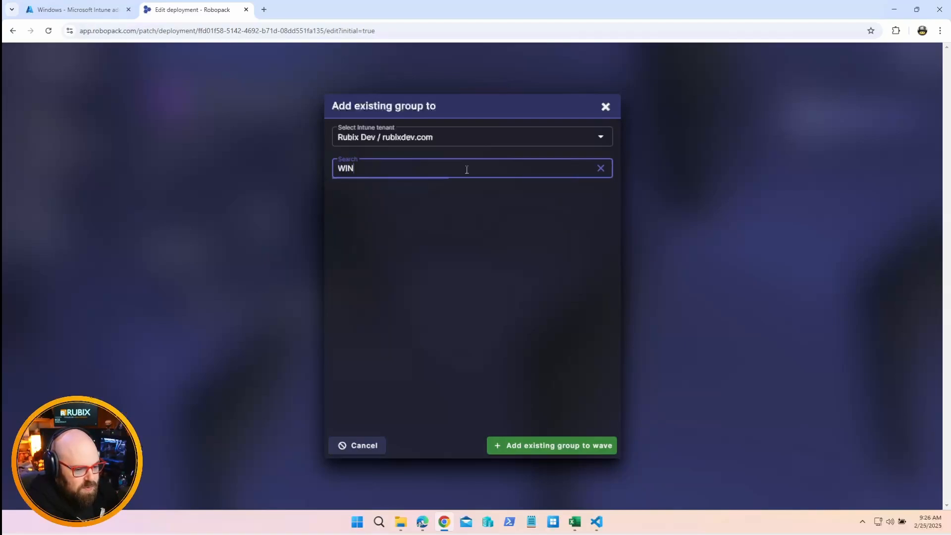
text(-)
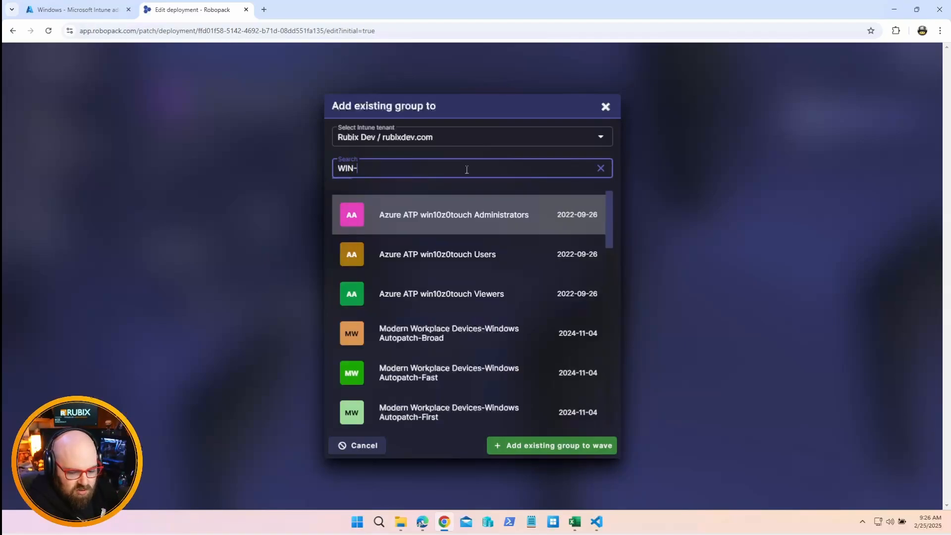
text(AP)
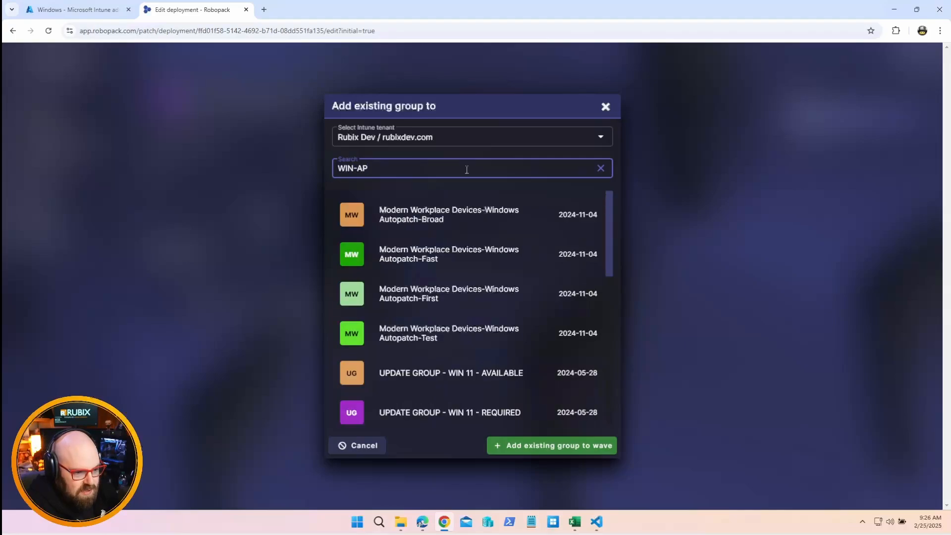
key(BackSpace)
key(BackSpace)
key(BackSpace)
key(BackSpace)
key(BackSpace)
key(BackSpace)
Search the tenant's groups for CORP and add the WIN-CORP group to Wave 1
text(C)
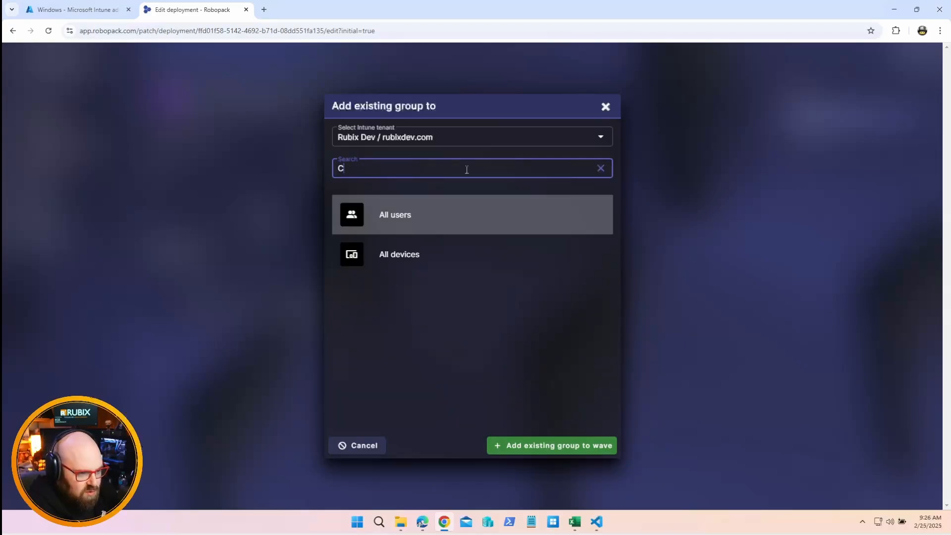
text(ORP)
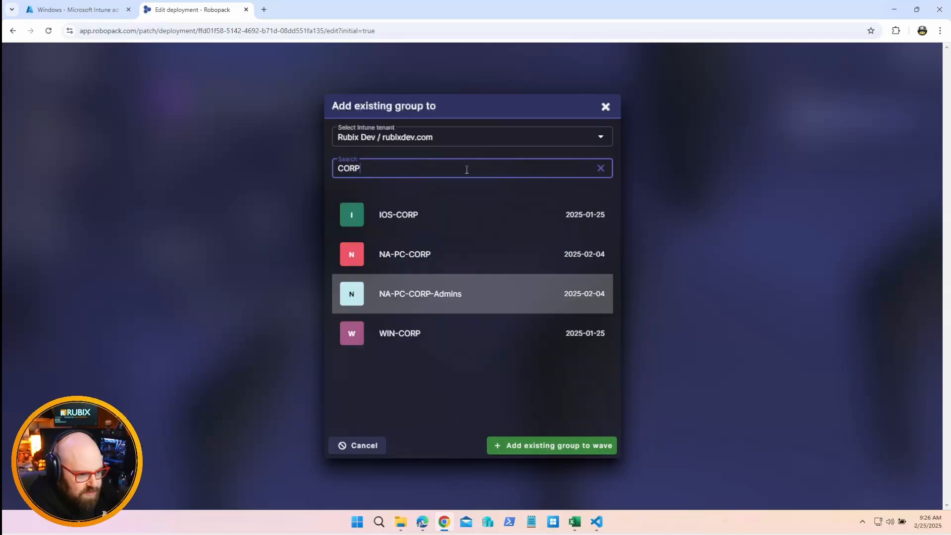
click(406, 335)
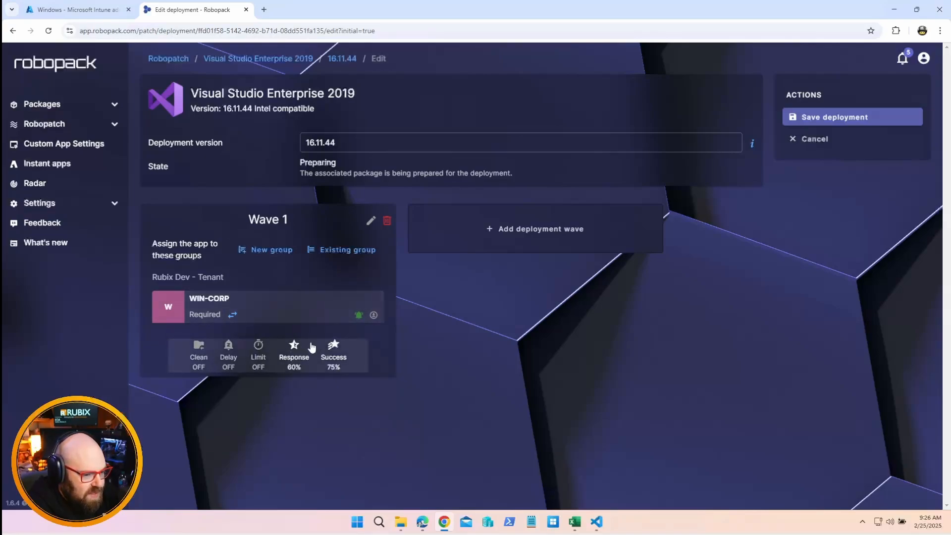
Expand Wave 1's rollout settings and open the minimum install success rate for editing
click(310, 346)
scroll(241, 336, down, 1)
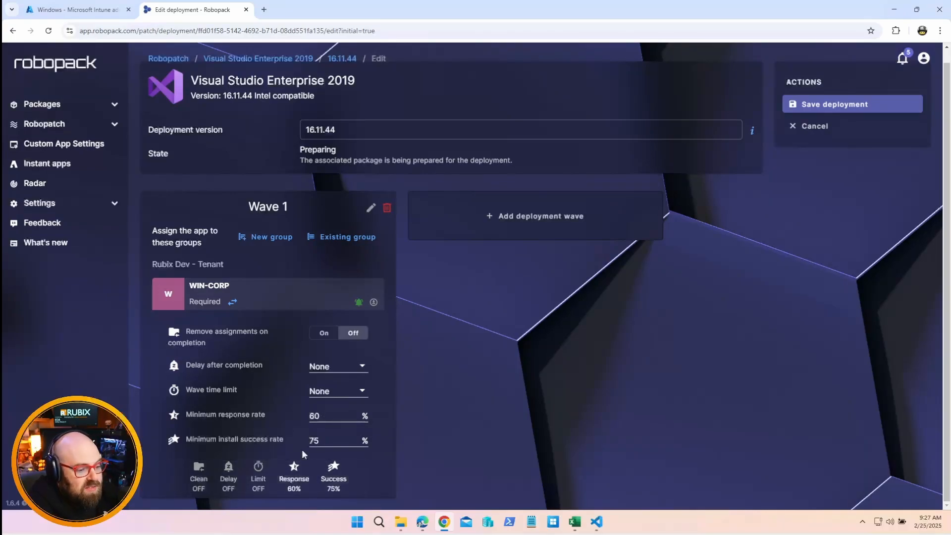
click(327, 441)
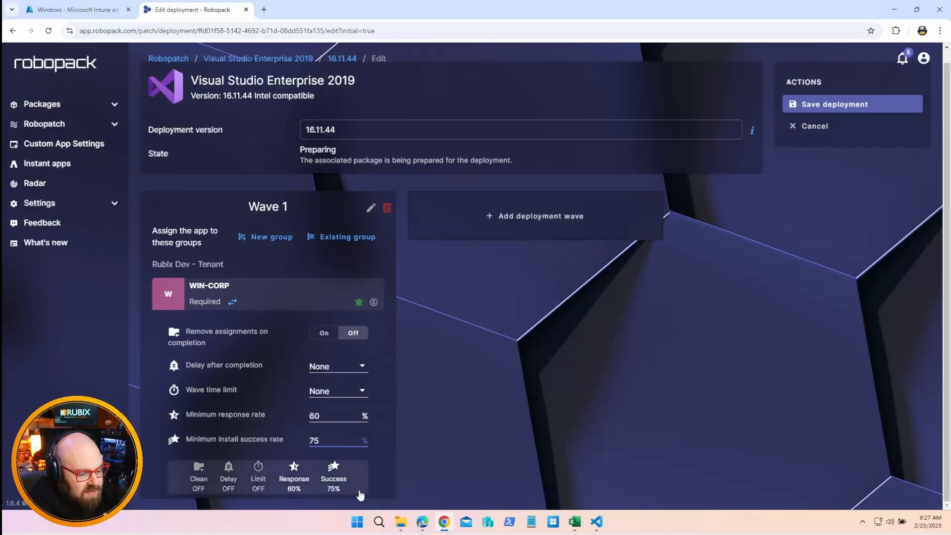
Save the Visual Studio Enterprise 2019 deployment with Wave 1's current rollout settings and review its pending wave
click(433, 409)
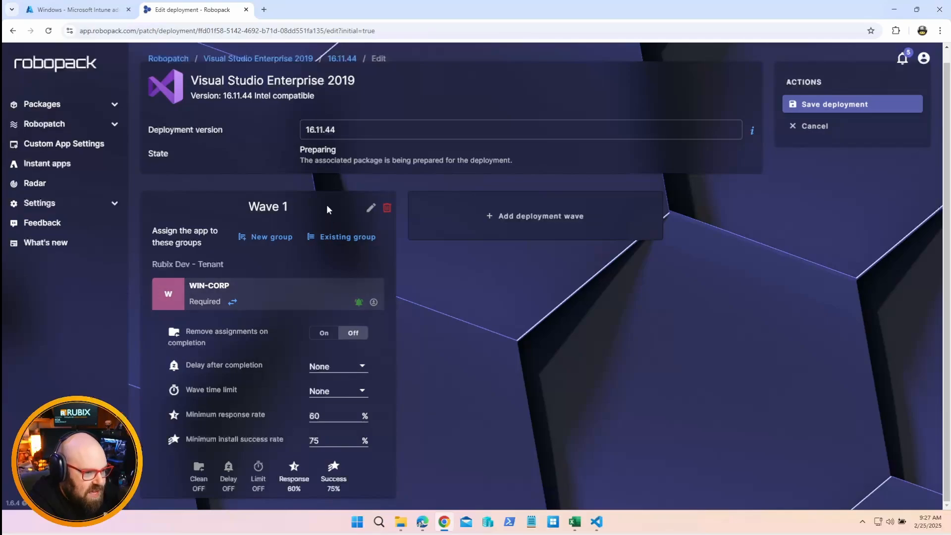
scroll(555, 268, up, 1)
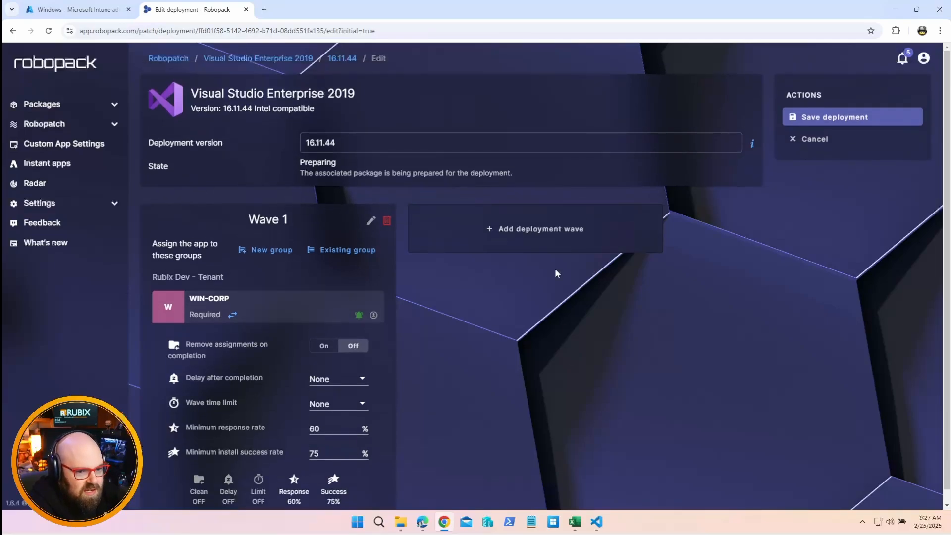
mouse_move(751, 142)
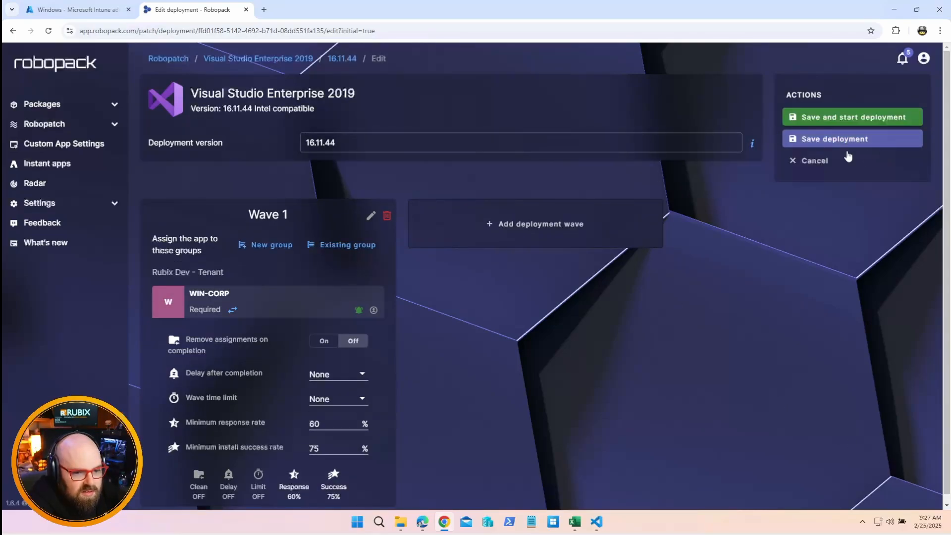
click(855, 140)
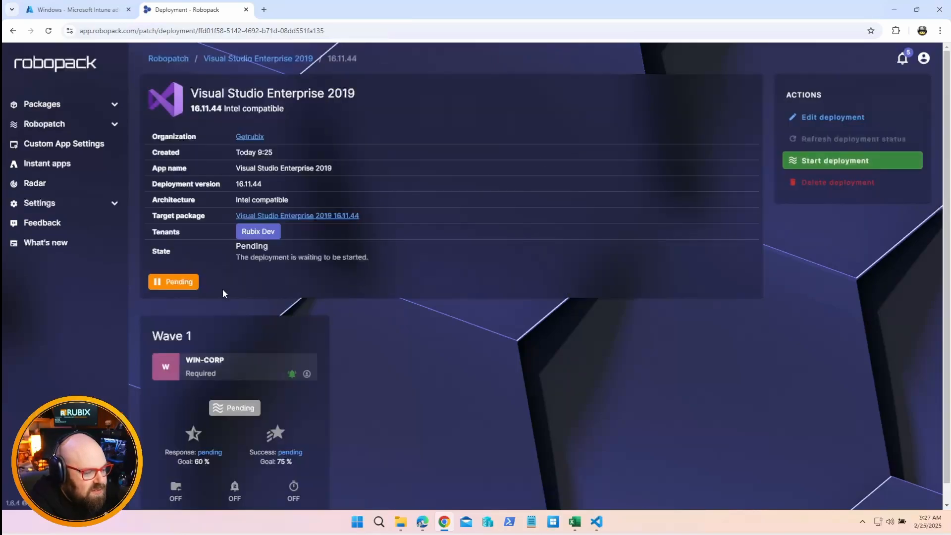
scroll(387, 328, down, 1)
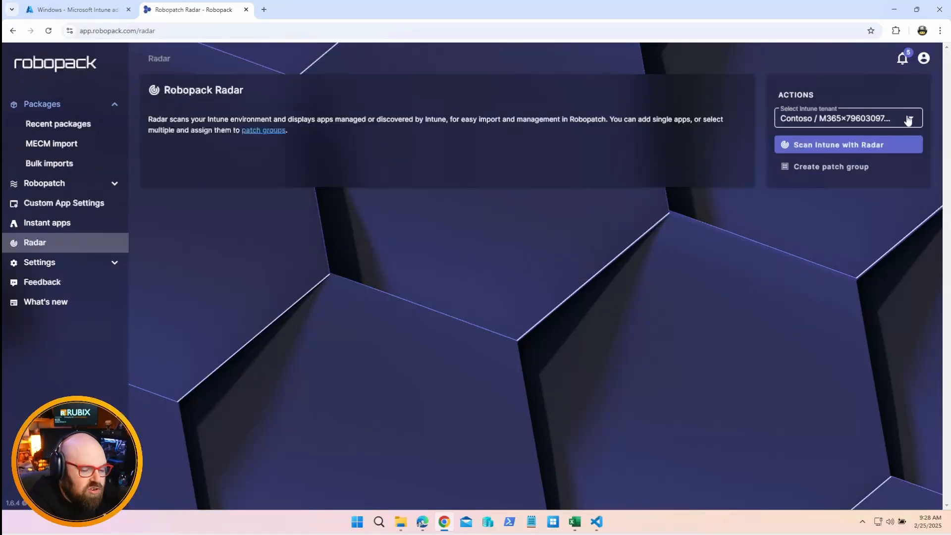
Choose the Rubix Dev / rubixdev.com tenant in Radar and start creating a new patch group
click(909, 120)
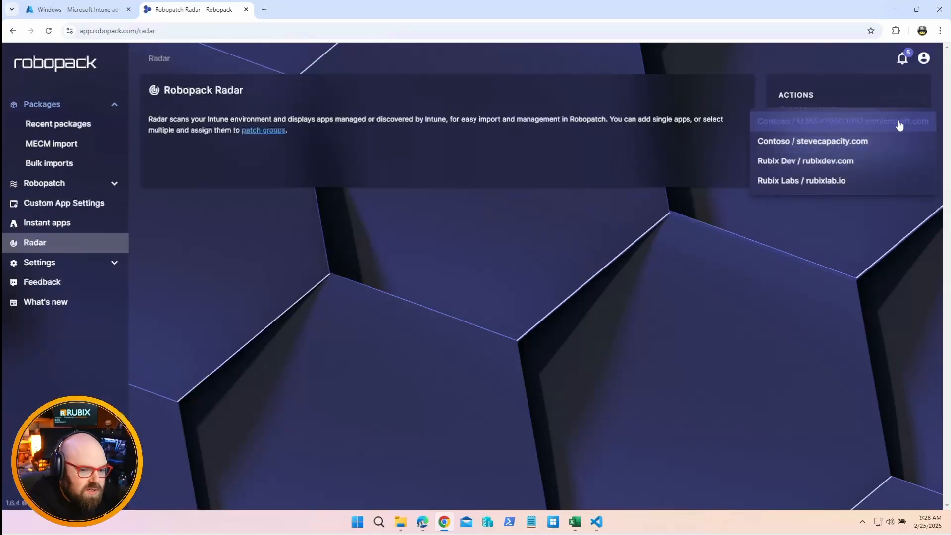
click(801, 167)
click(851, 168)
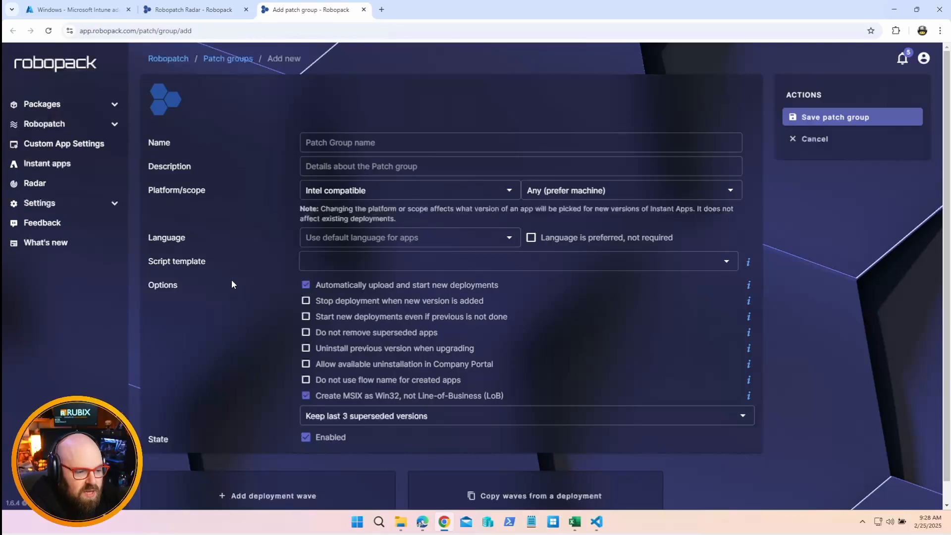
scroll(232, 279, down, 1)
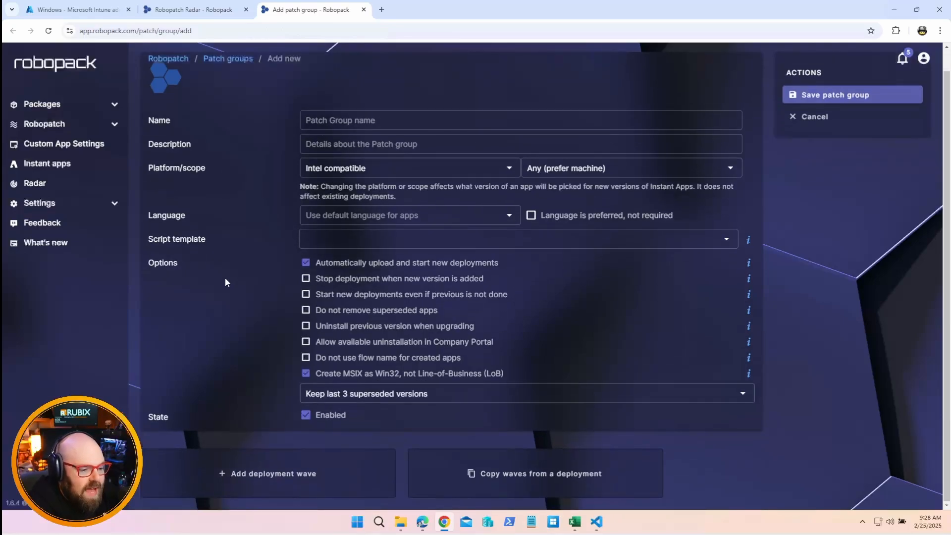
Name the patch group "Patch Group Zero" and describe it as "First round of devices to get 3rd party apps updated"
click(405, 117)
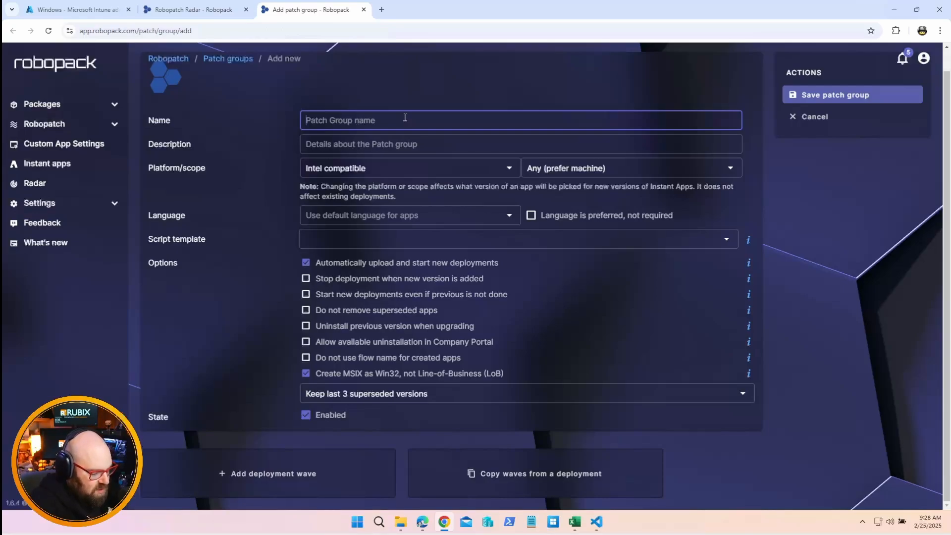
text(Patch Group)
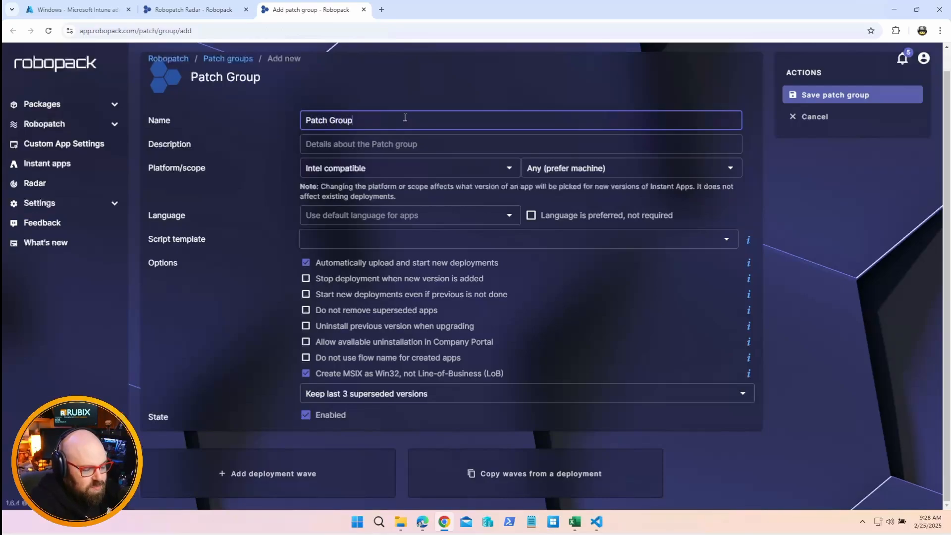
text( Zero)
key(Tab)
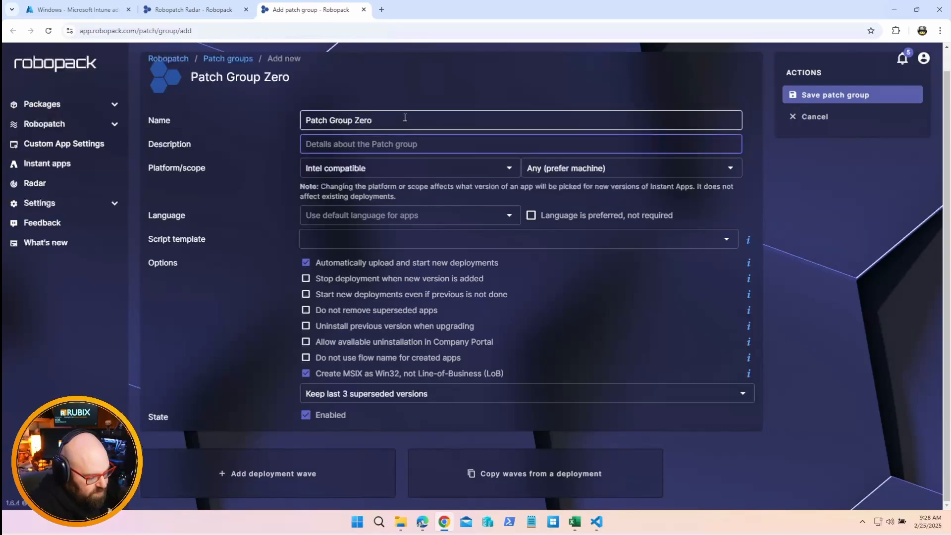
text(First round of)
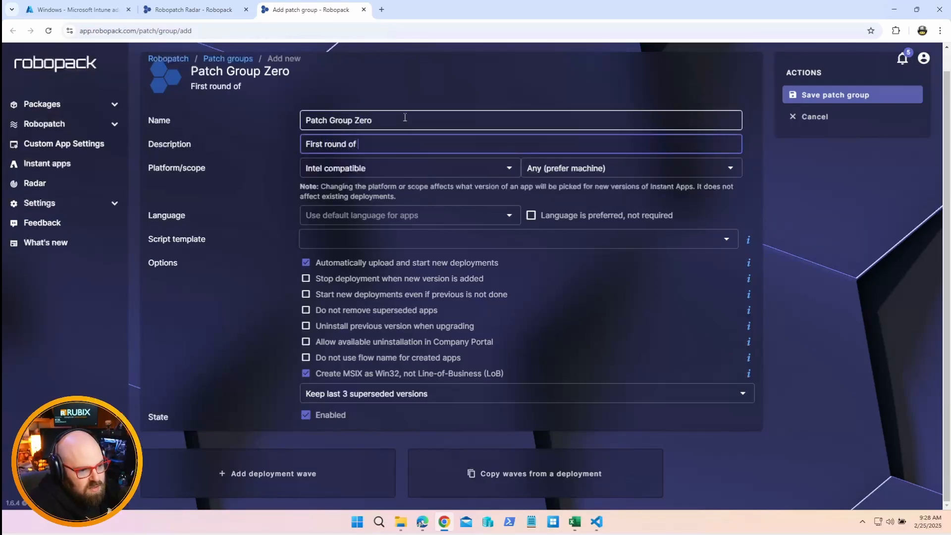
text( devices to get )
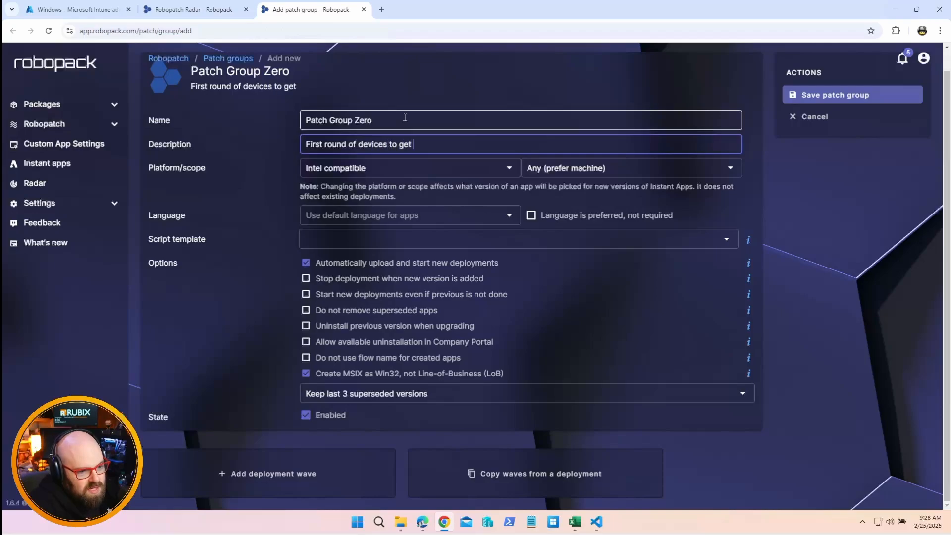
text(3rd party ap)
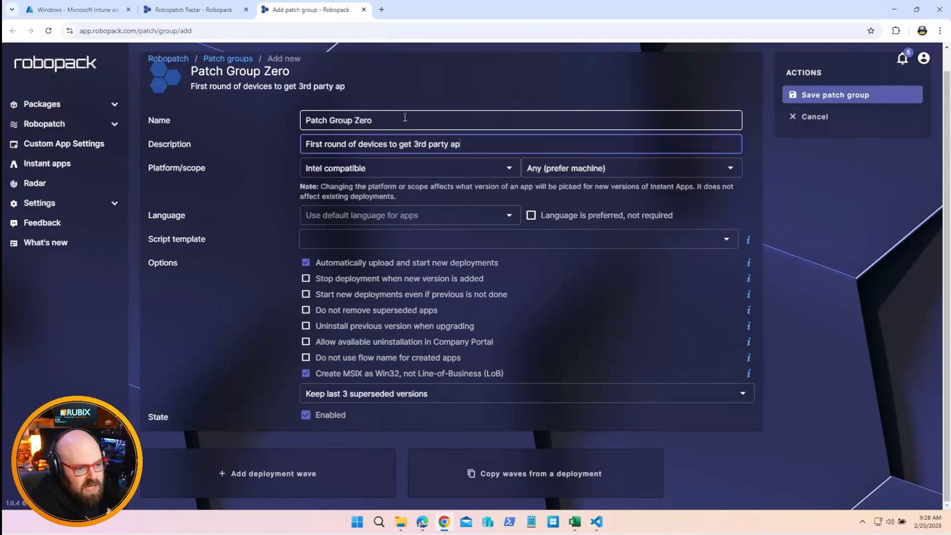
text(ps updated)
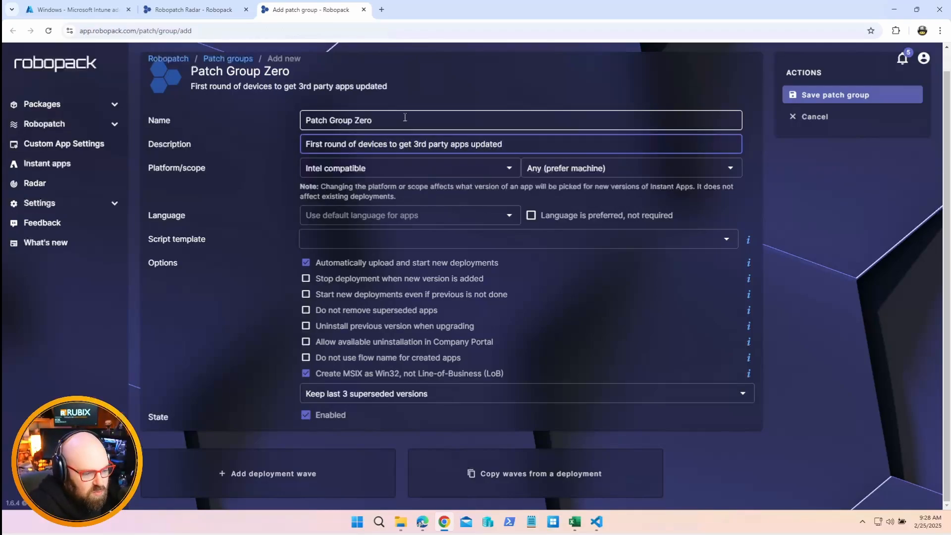
Set the patch group's platform to Neutral and keep its scope at Any (prefer machine)
click(367, 171)
click(327, 209)
click(610, 168)
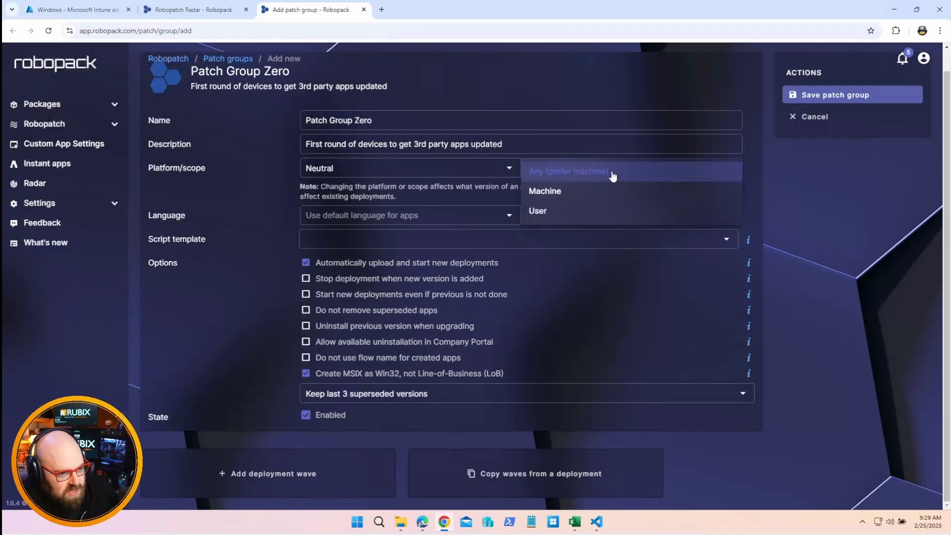
click(612, 173)
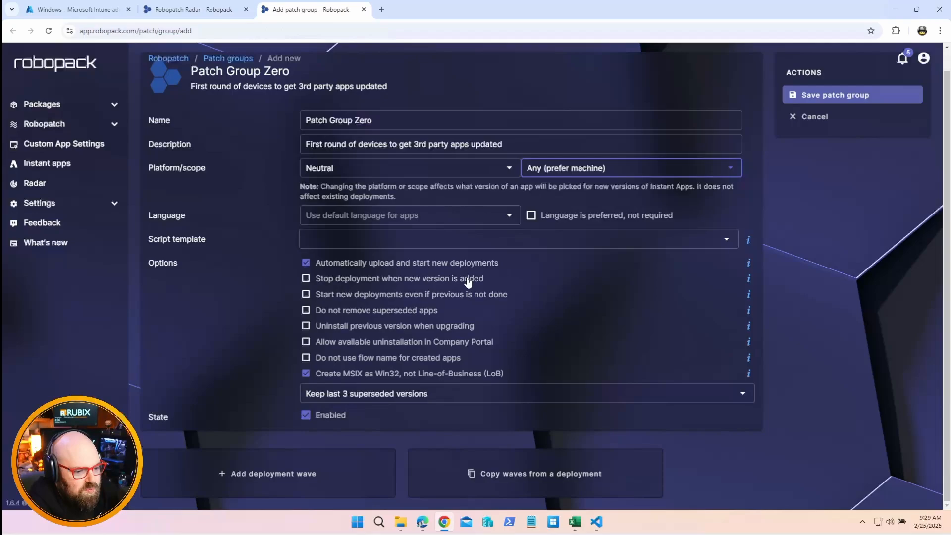
Keep the last 3 superseded versions and save the patch group
click(453, 393)
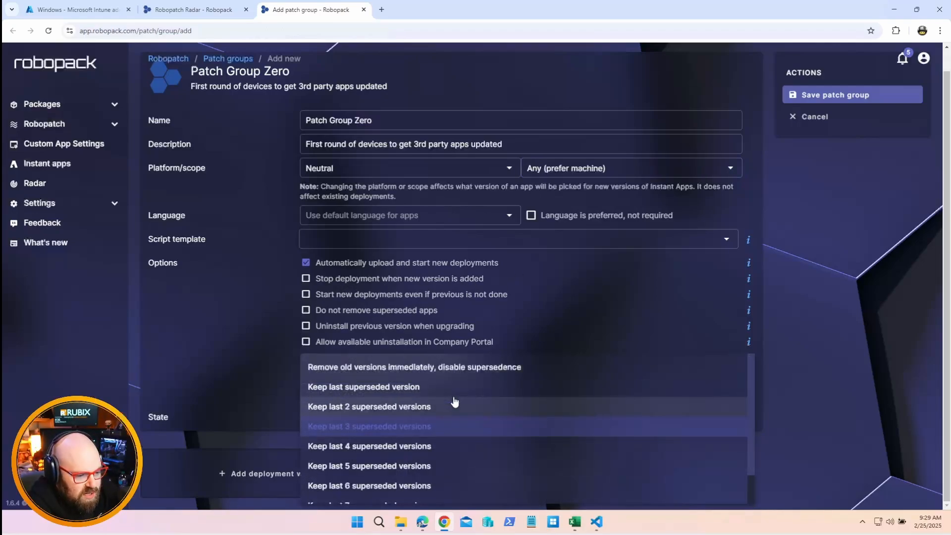
click(440, 427)
click(142, 372)
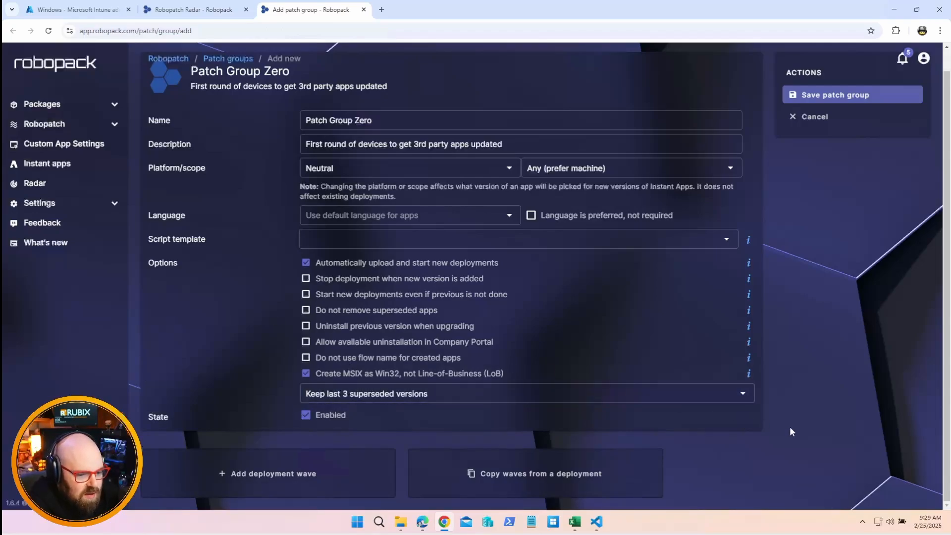
click(853, 96)
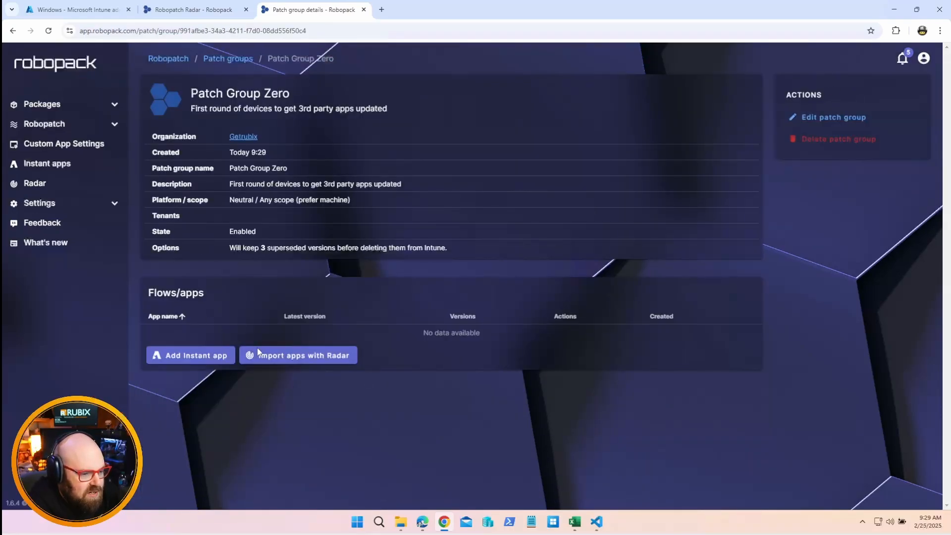
Start importing apps into the patch group by scanning the Rubix Dev / rubixdev.com tenant with Radar
click(273, 357)
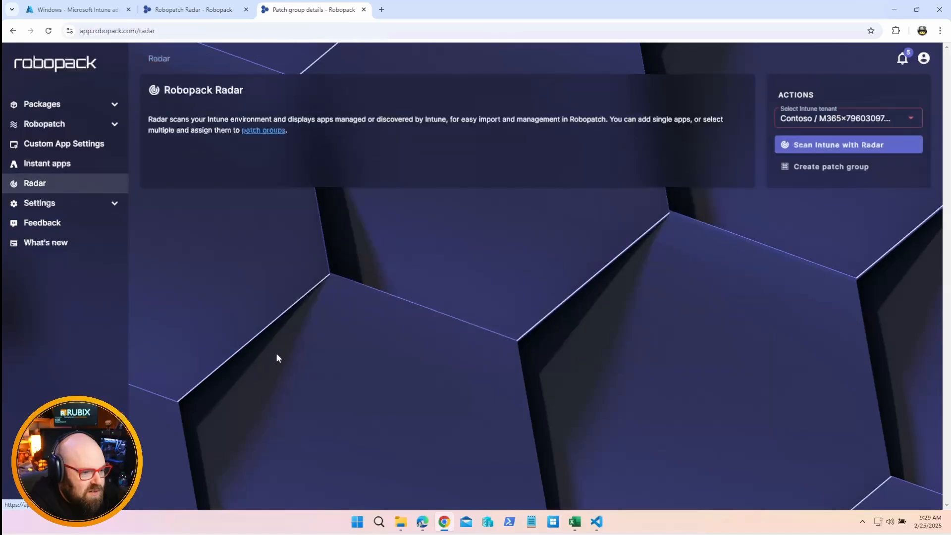
click(913, 119)
click(851, 161)
click(867, 146)
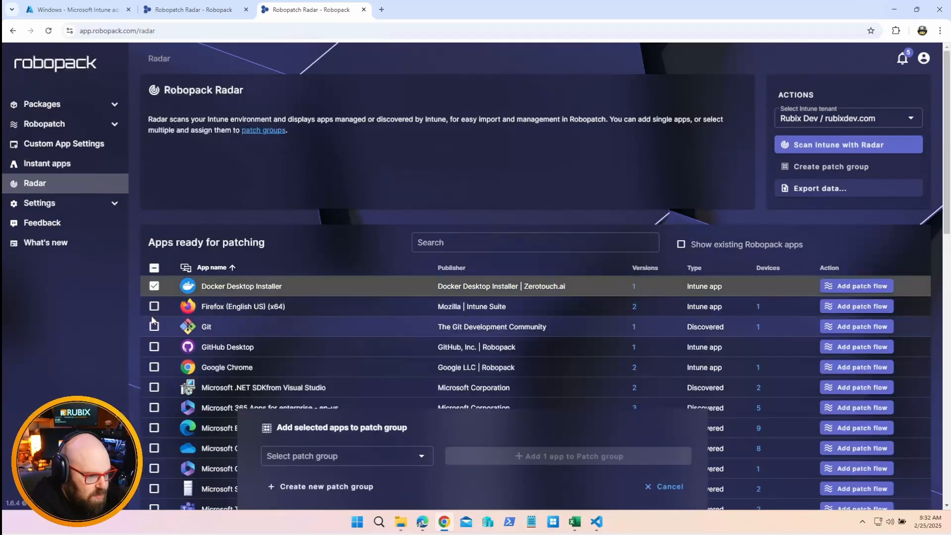
Add Microsoft .NET SDK, Microsoft Teams, Oracle VM VirtualBox and Remote Help to the selection of apps ready for patching
scroll(176, 232, down, 1)
scroll(176, 232, down, 2)
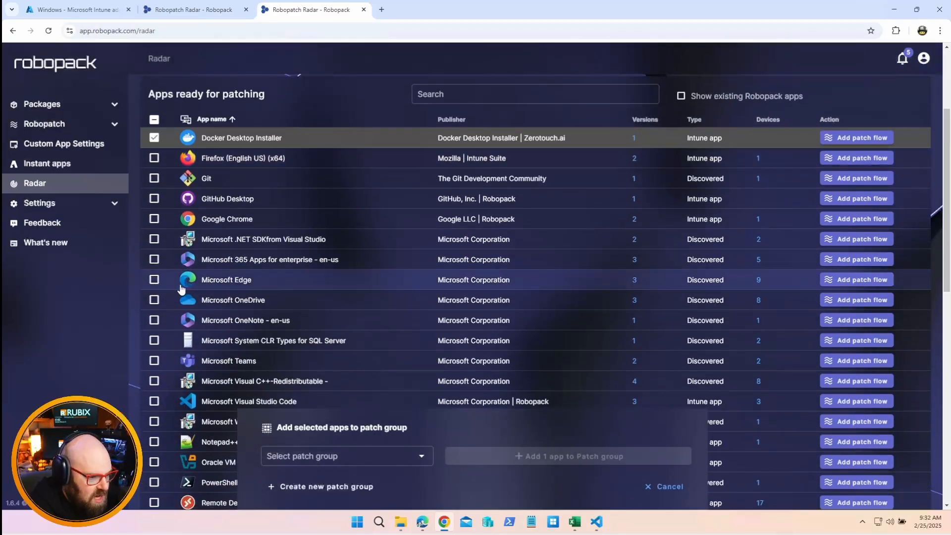
click(154, 240)
scroll(158, 250, down, 2)
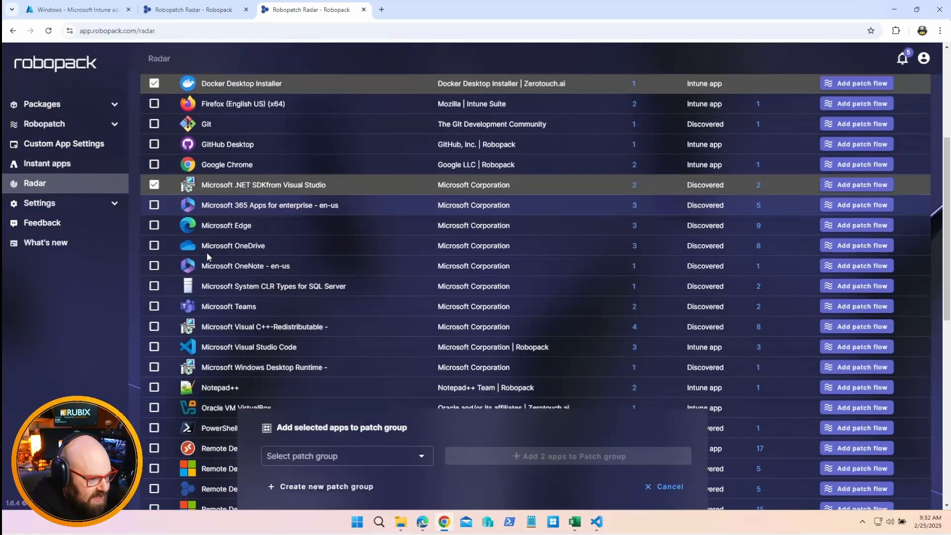
click(156, 263)
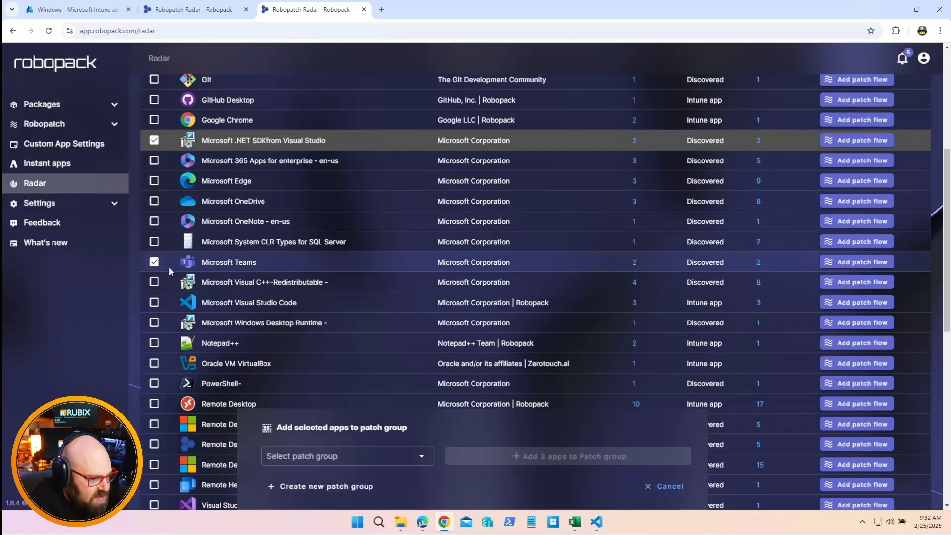
scroll(157, 265, down, 2)
click(155, 265)
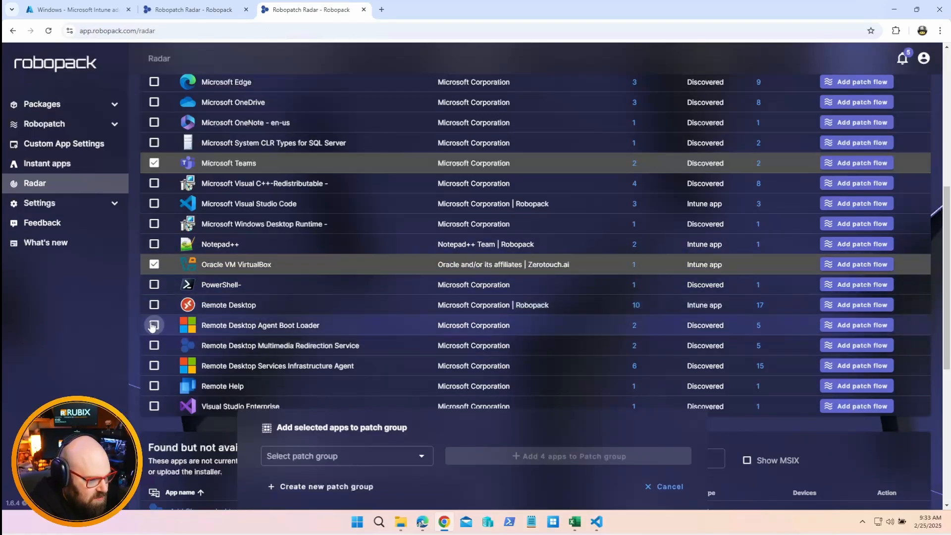
click(153, 386)
Add the selected apps to Patch Group Zero and open that patch group's details
click(387, 454)
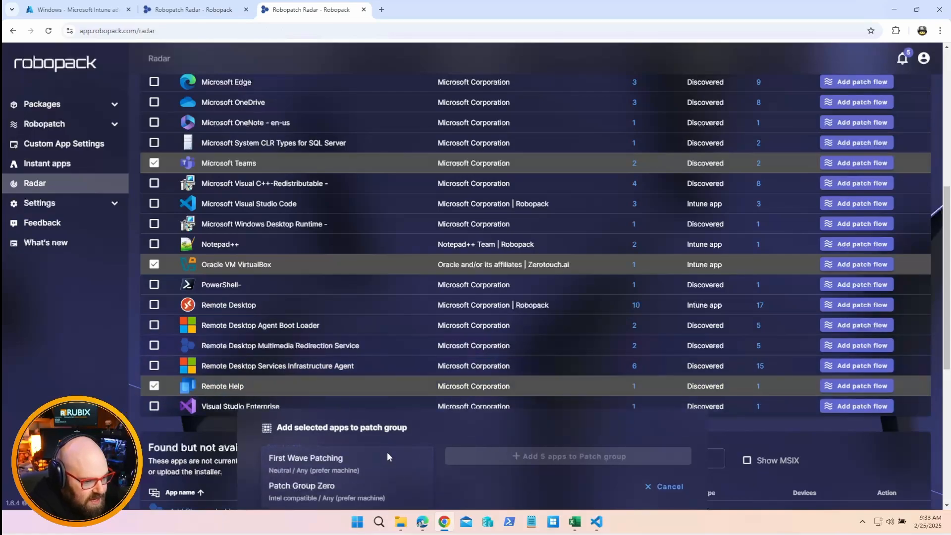
click(361, 490)
click(516, 457)
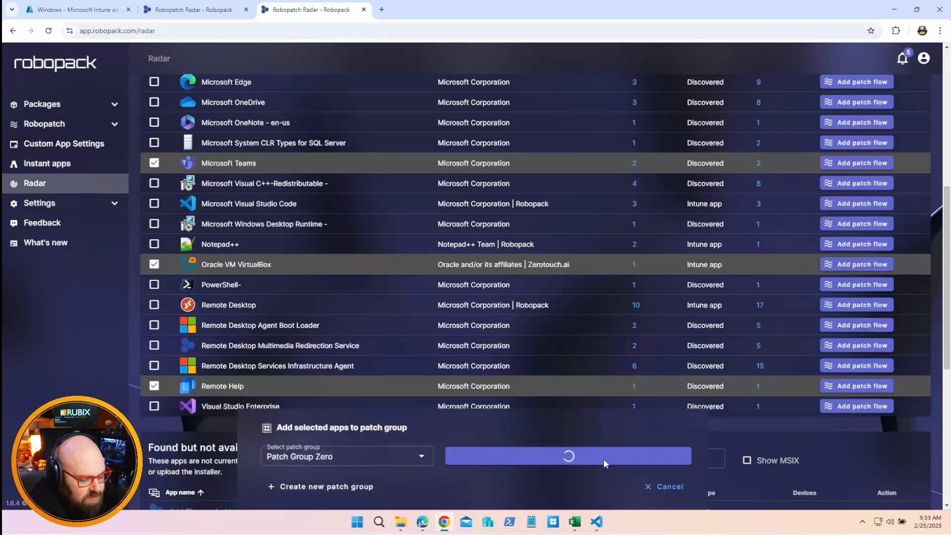
click(341, 488)
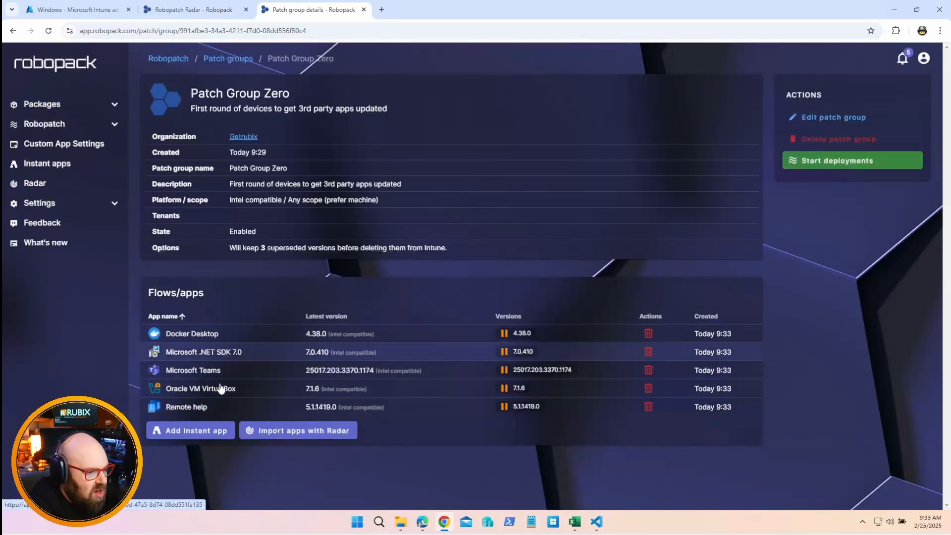
Edit Patch Group Zero and add a first deployment wave for all its apps
click(833, 119)
scroll(454, 345, down, 2)
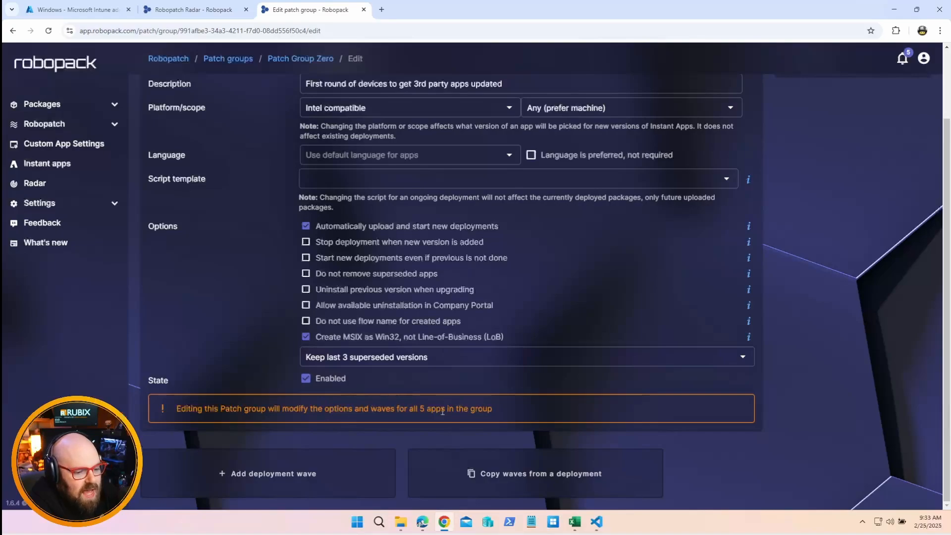
click(280, 474)
scroll(307, 440, down, 2)
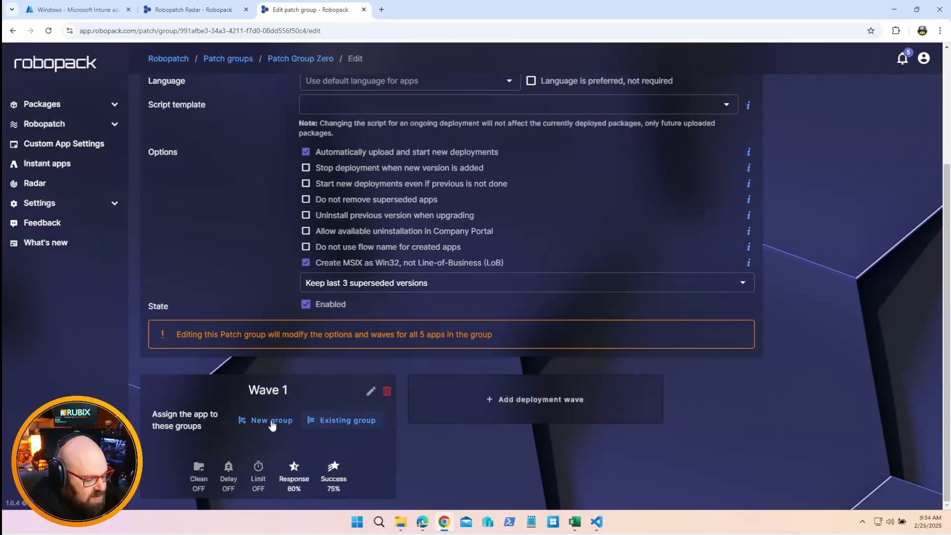
Assign the existing WIN-CORP group from the Rubix Dev / rubixdev.com tenant to Wave 1
click(361, 420)
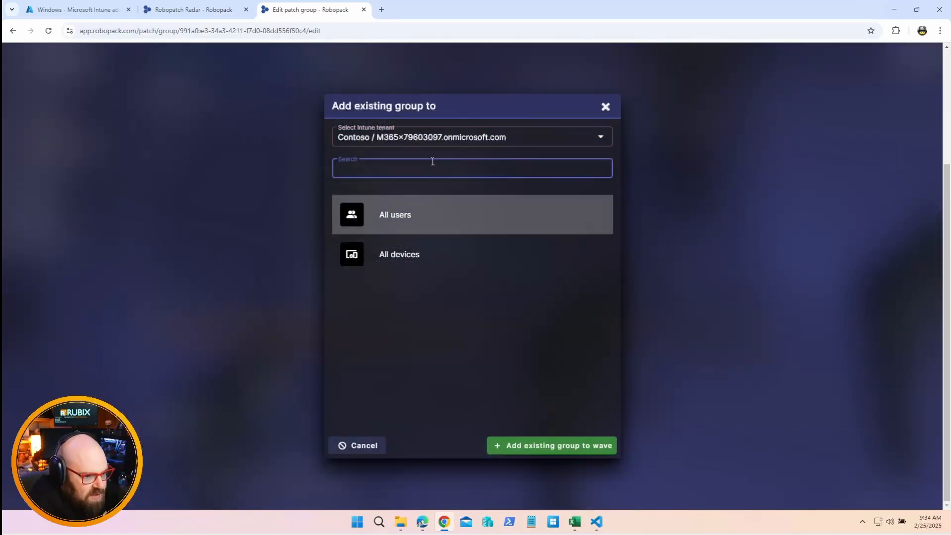
click(424, 145)
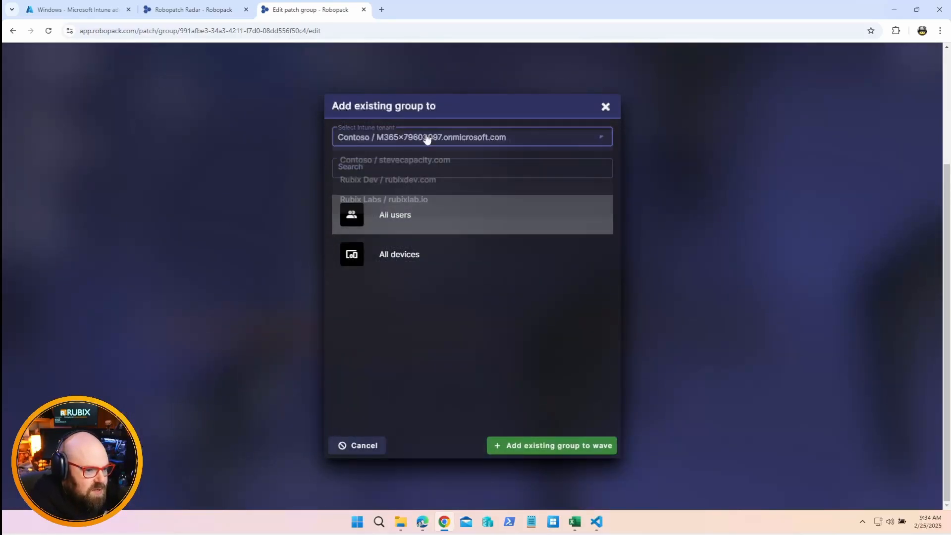
click(416, 184)
click(409, 171)
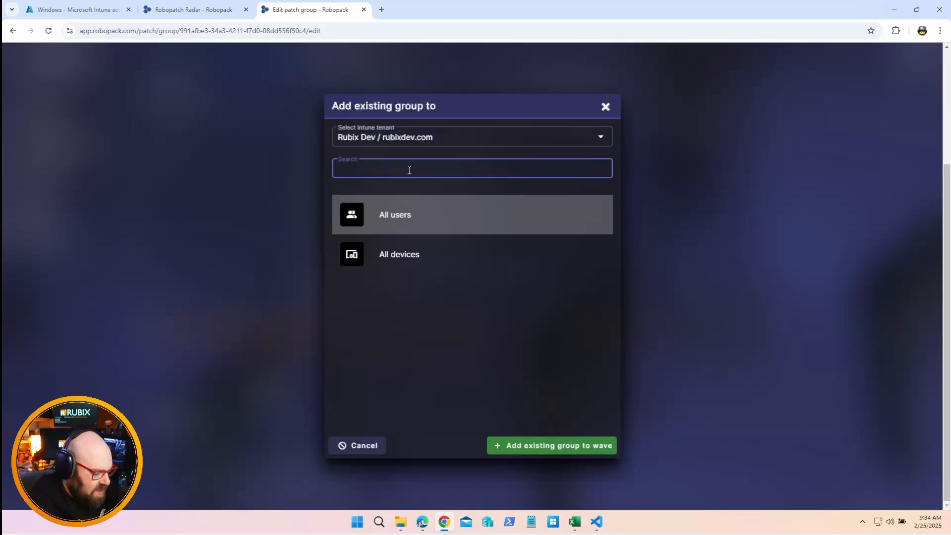
text(CORP)
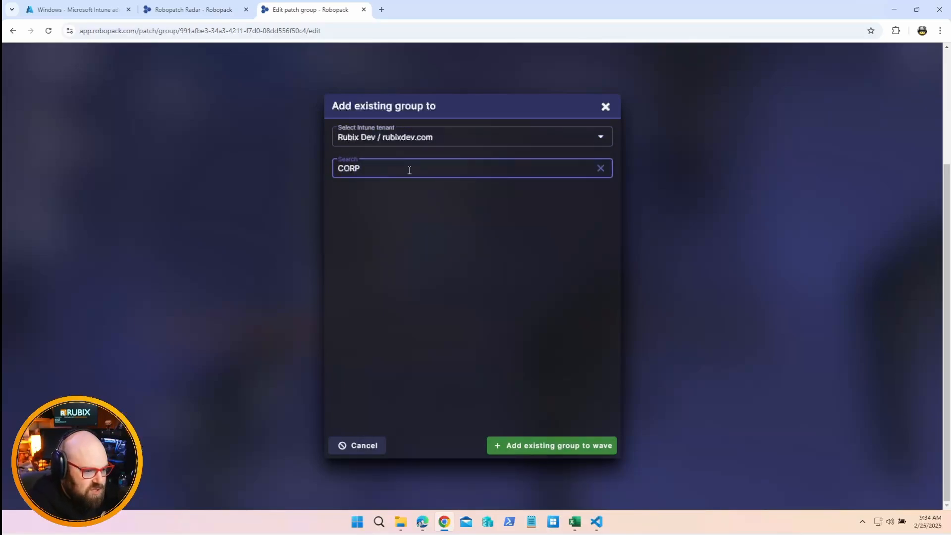
click(411, 329)
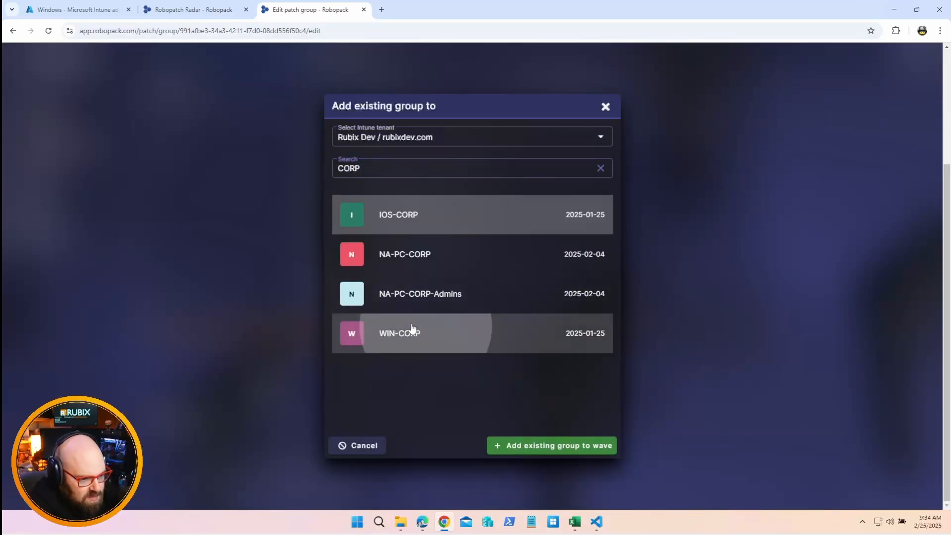
click(570, 446)
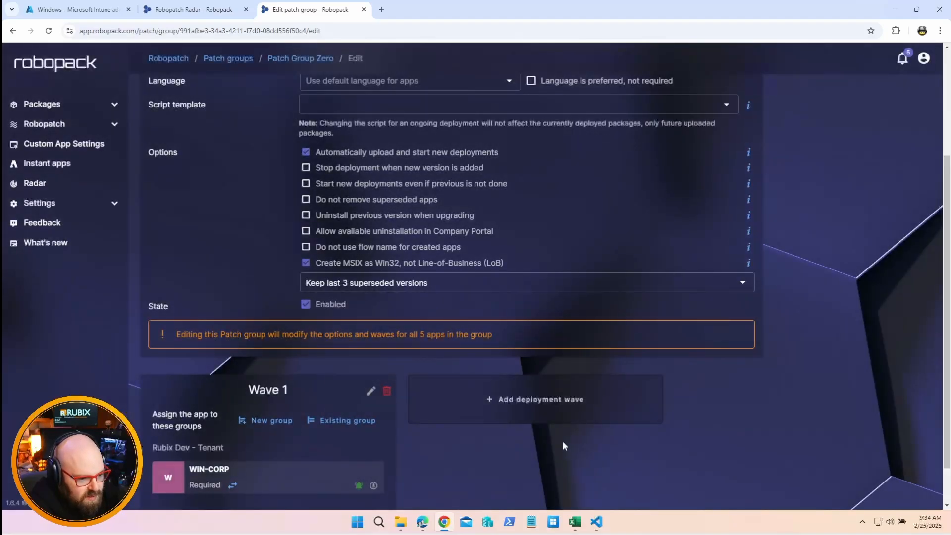
Save the edited Patch Group Zero with its single deployment wave
scroll(461, 438, down, 1)
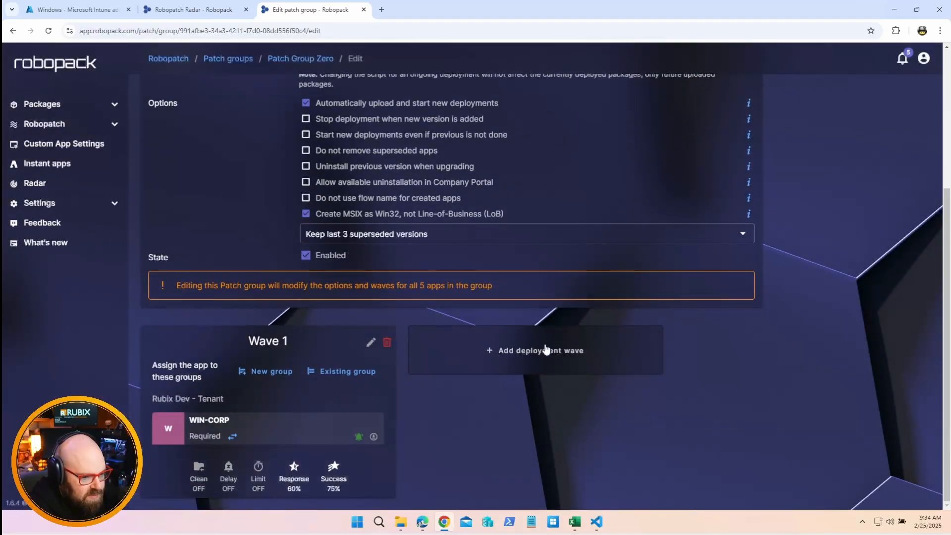
scroll(658, 409, up, 4)
click(834, 117)
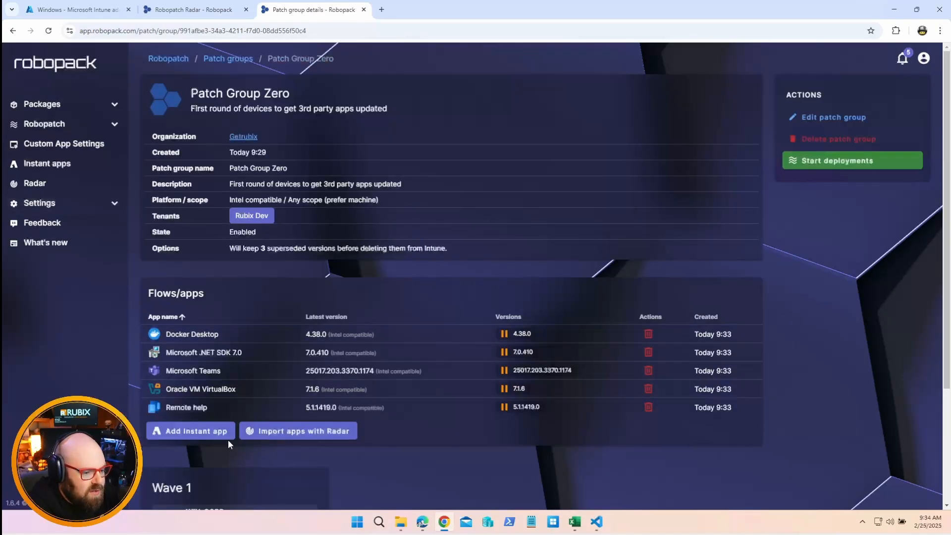
Start the deployments for all apps in Patch Group Zero and review the app list and Wave 1
scroll(232, 440, down, 3)
scroll(230, 387, up, 3)
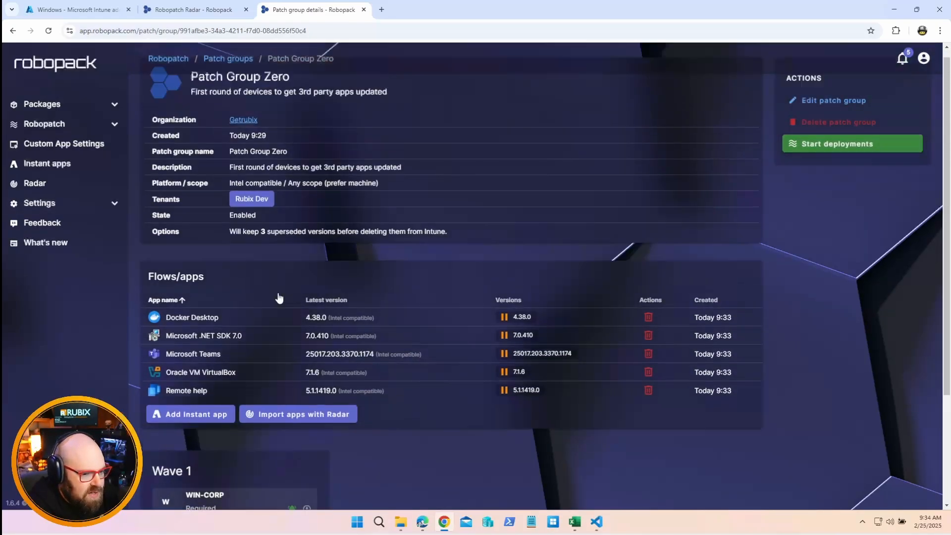
click(852, 153)
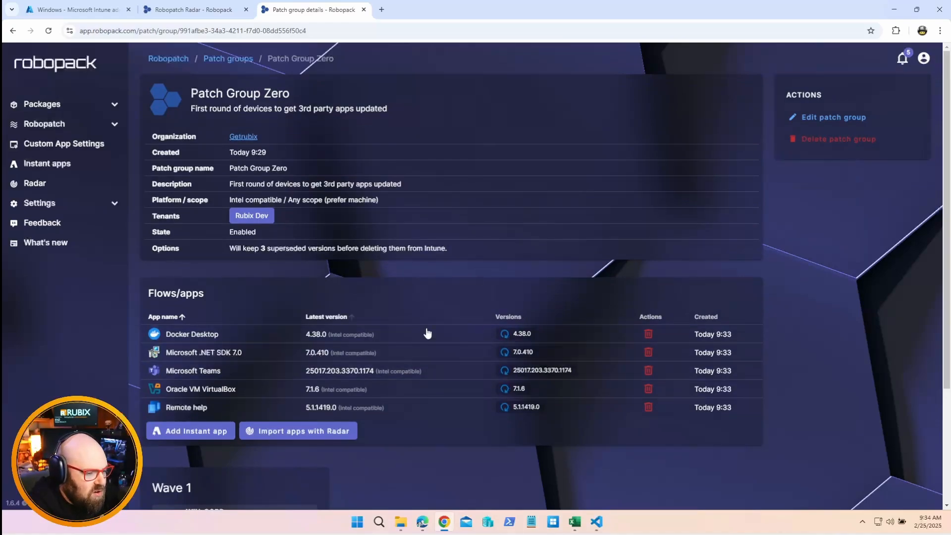
scroll(452, 406, down, 3)
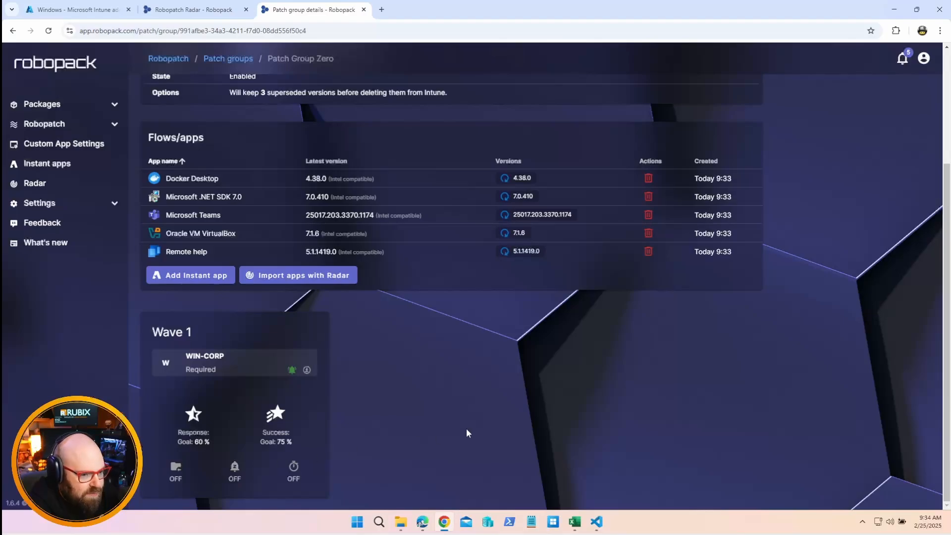
scroll(466, 428, up, 3)
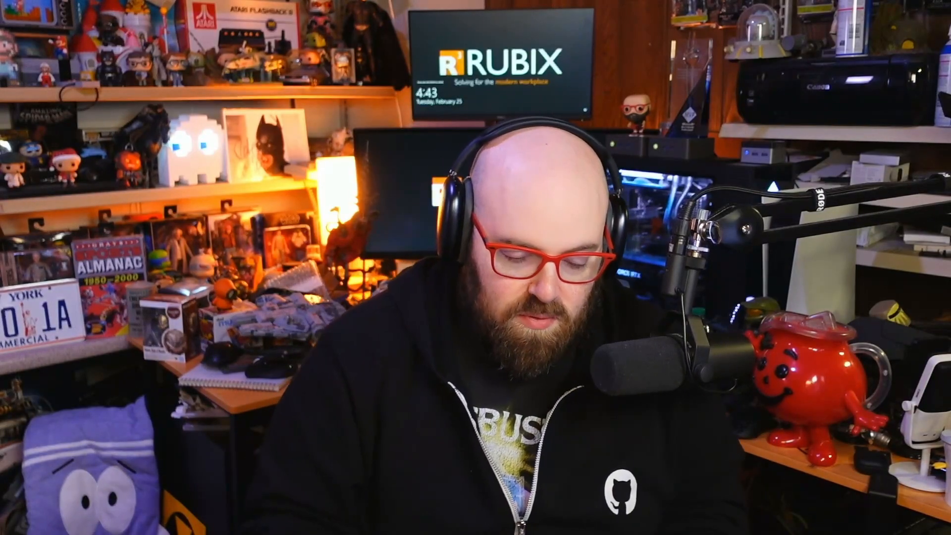